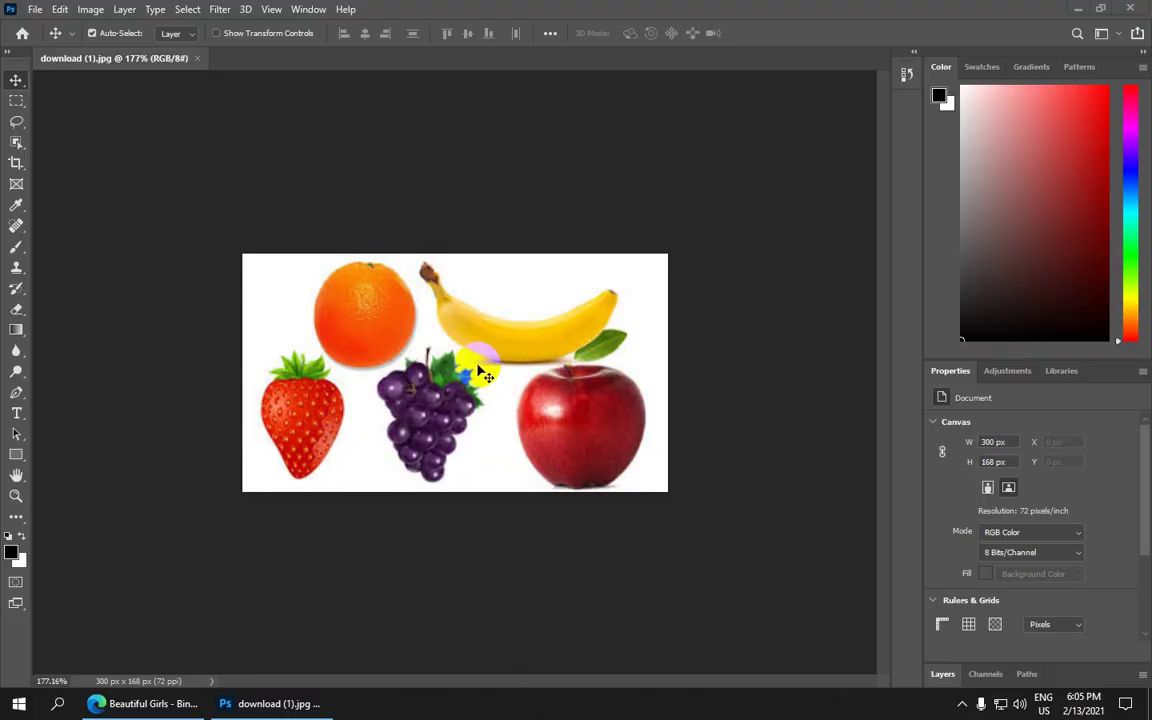
scroll(435, 403, down, 1)
scroll(435, 403, up, 2)
scroll(435, 403, down, 1)
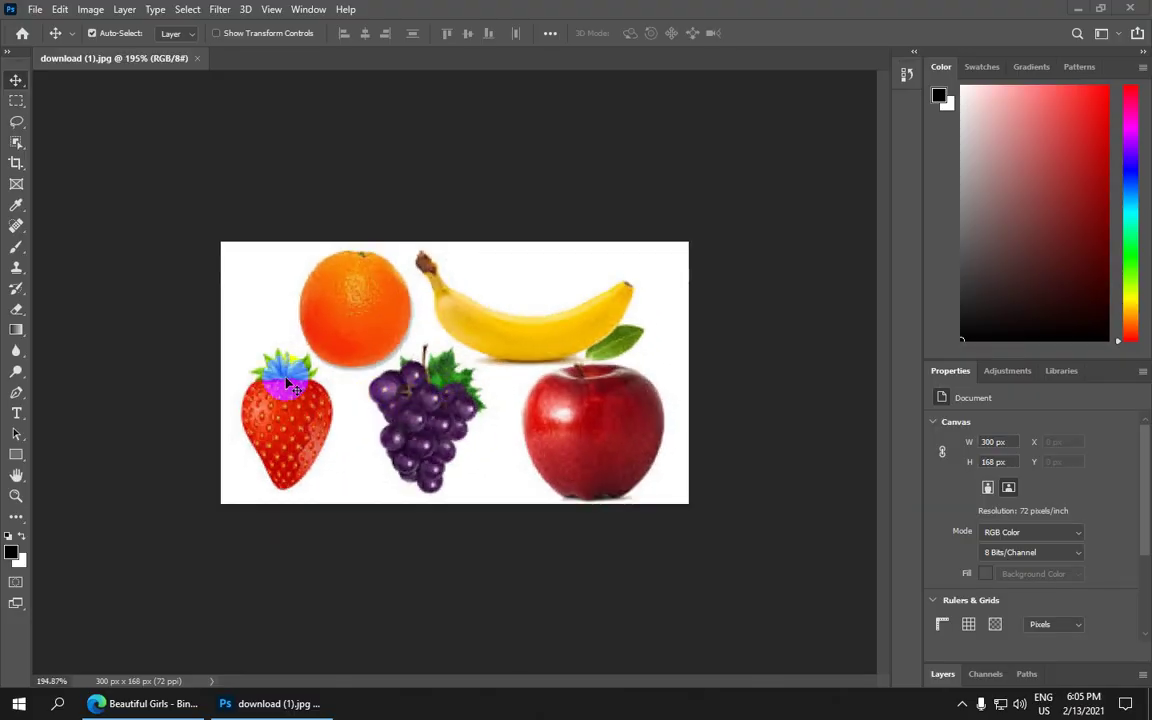
scroll(388, 342, up, 1)
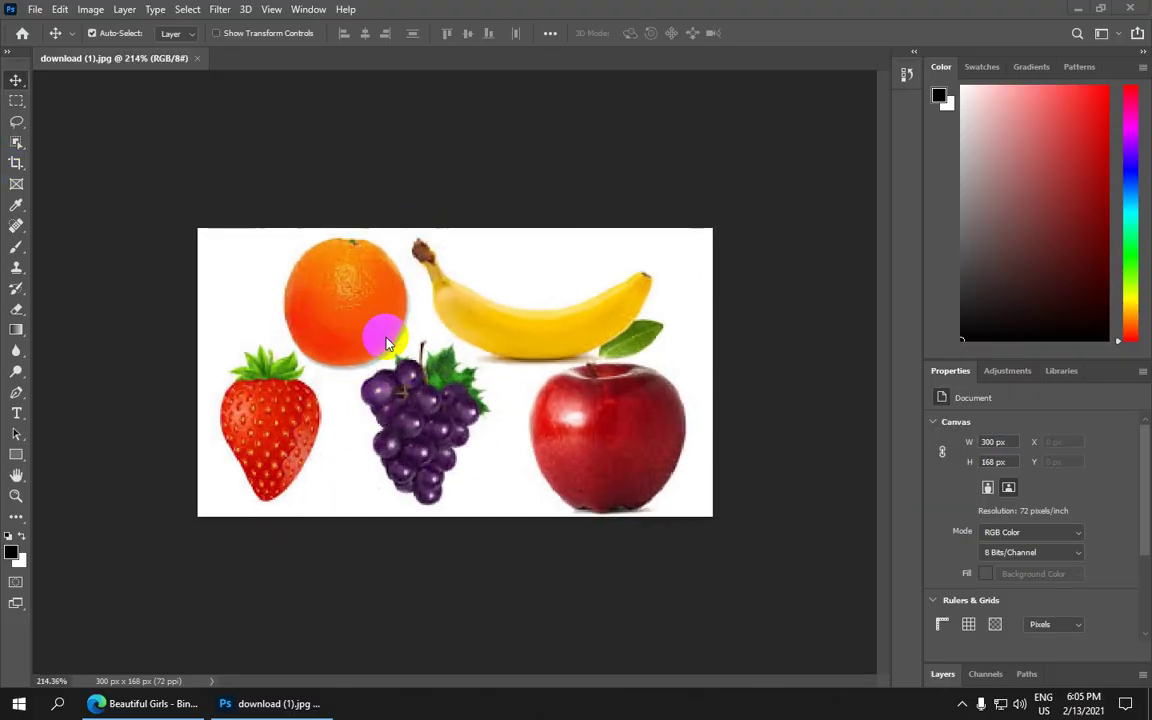
Pick the Move Tool from the toolbar flyout
drag(340, 252, 318, 250)
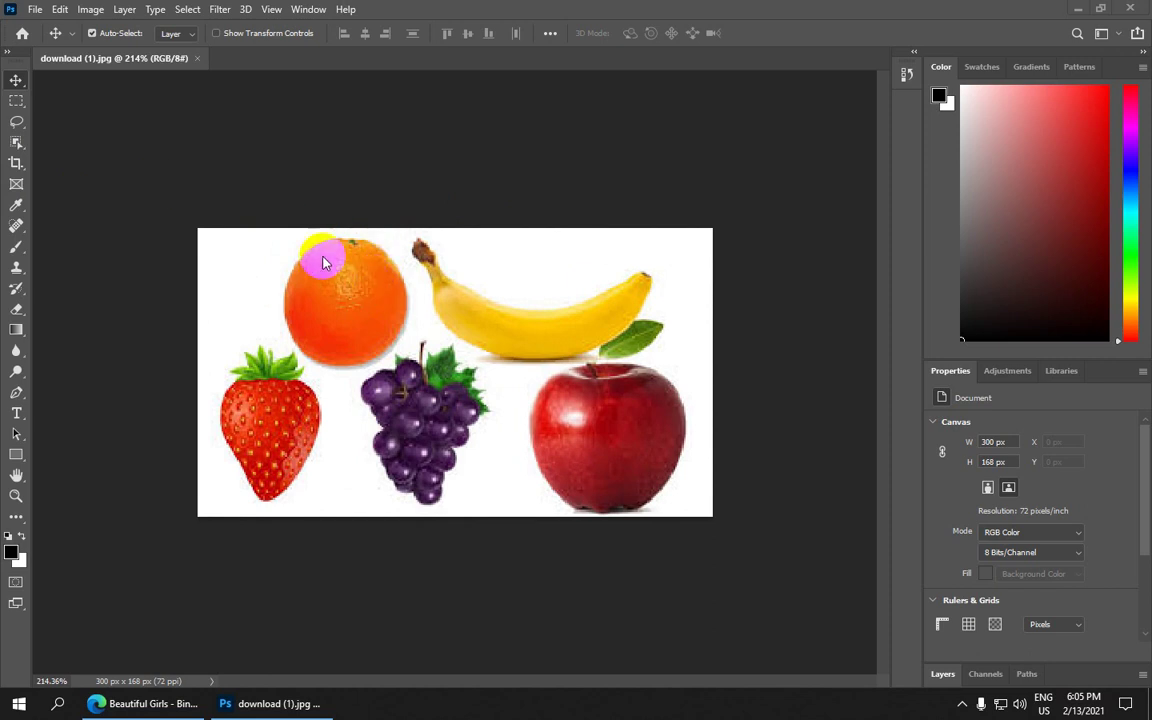
right_click(15, 85)
click(57, 84)
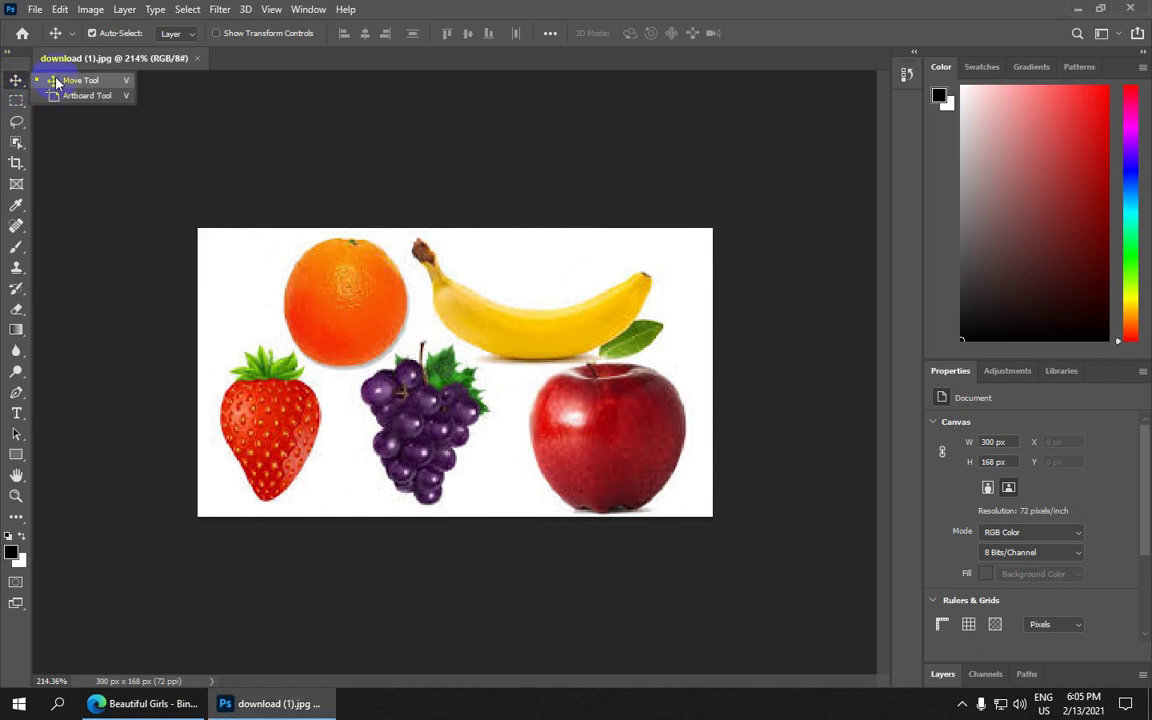
click(124, 84)
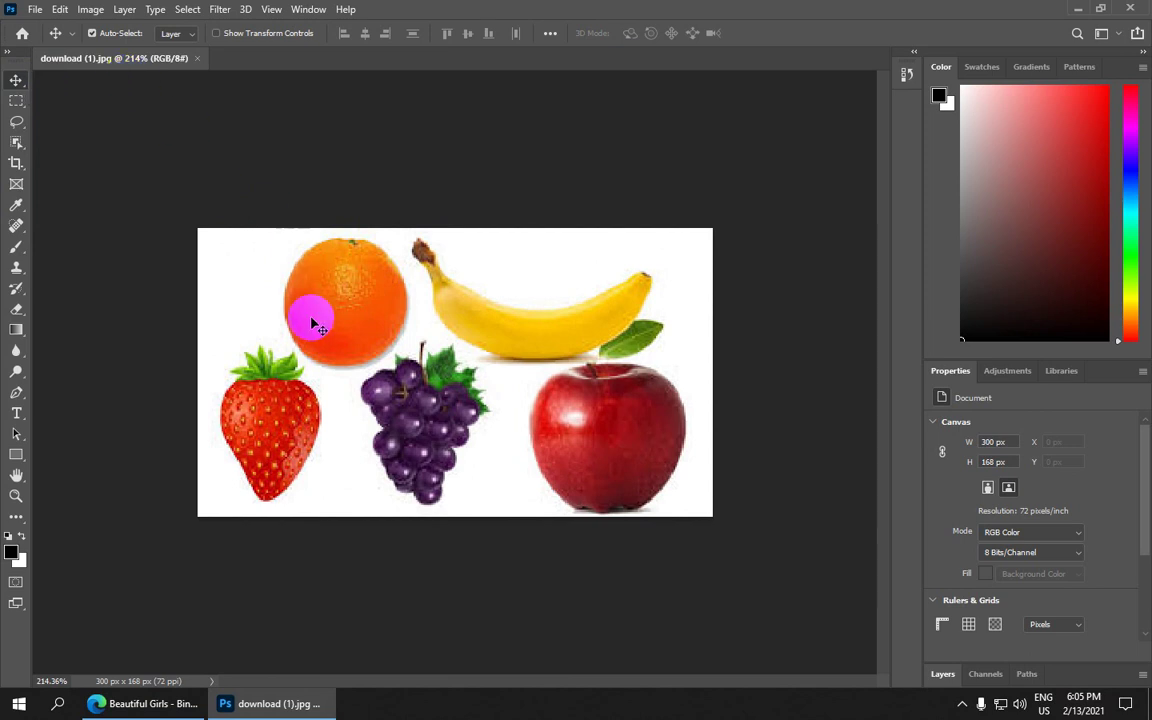
right_click(16, 84)
click(81, 85)
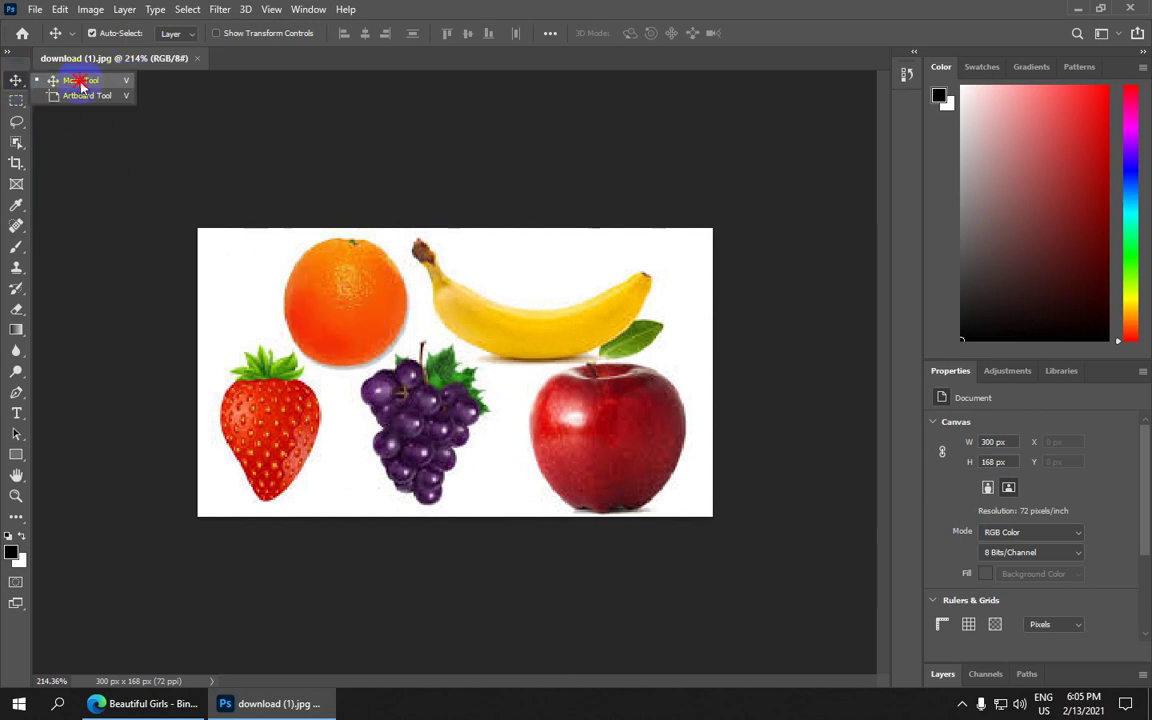
scroll(378, 314, up, 2)
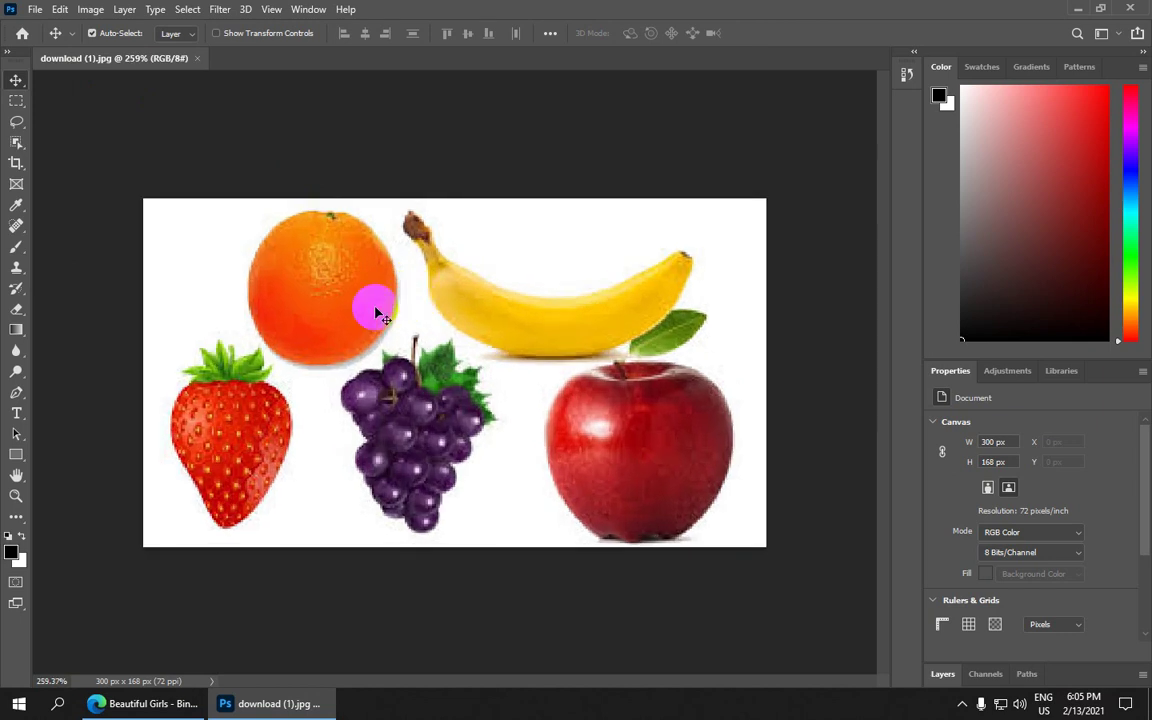
scroll(378, 314, down, 1)
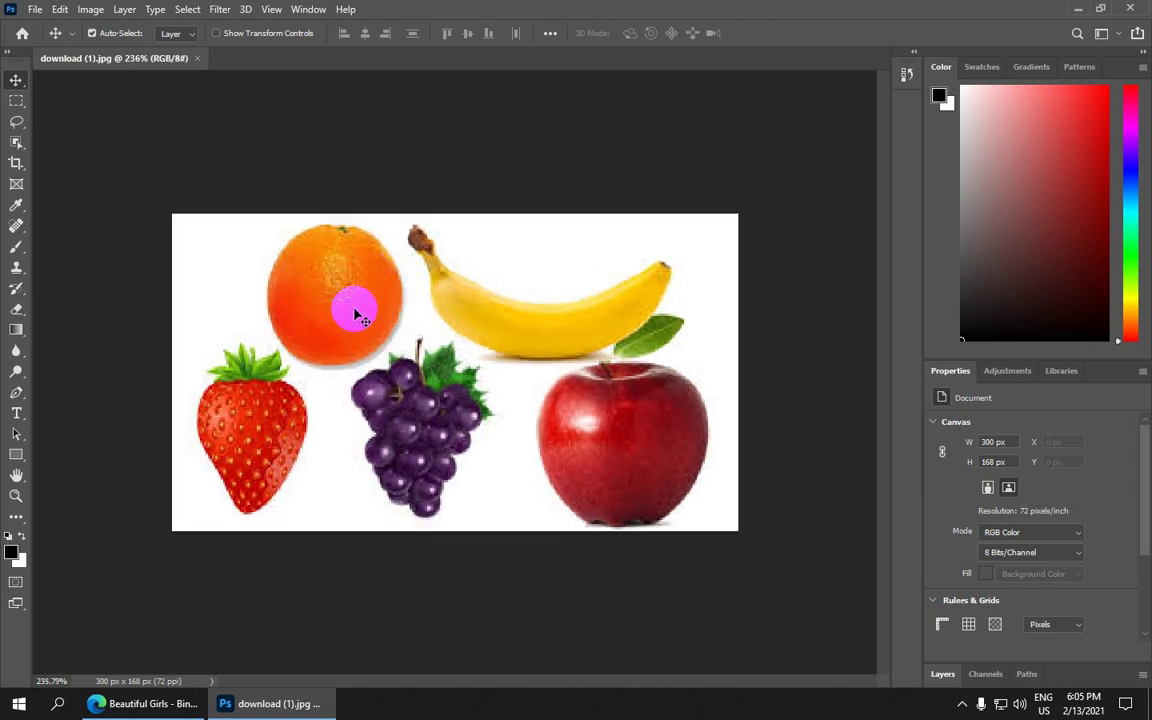
Try dragging the orange, cancelling the background-layer unlock warning each time
click(358, 305)
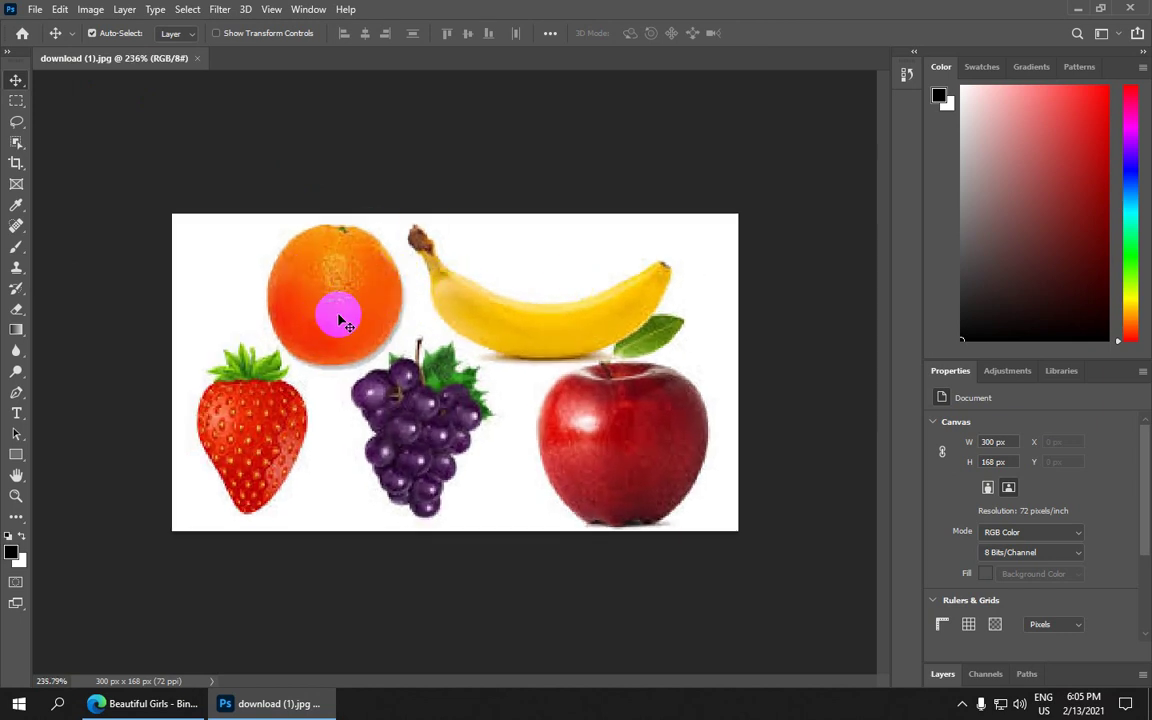
mouse_move(338, 307)
mouse_down()
mouse_move(354, 307)
mouse_move(332, 307)
mouse_move(268, 243)
mouse_up()
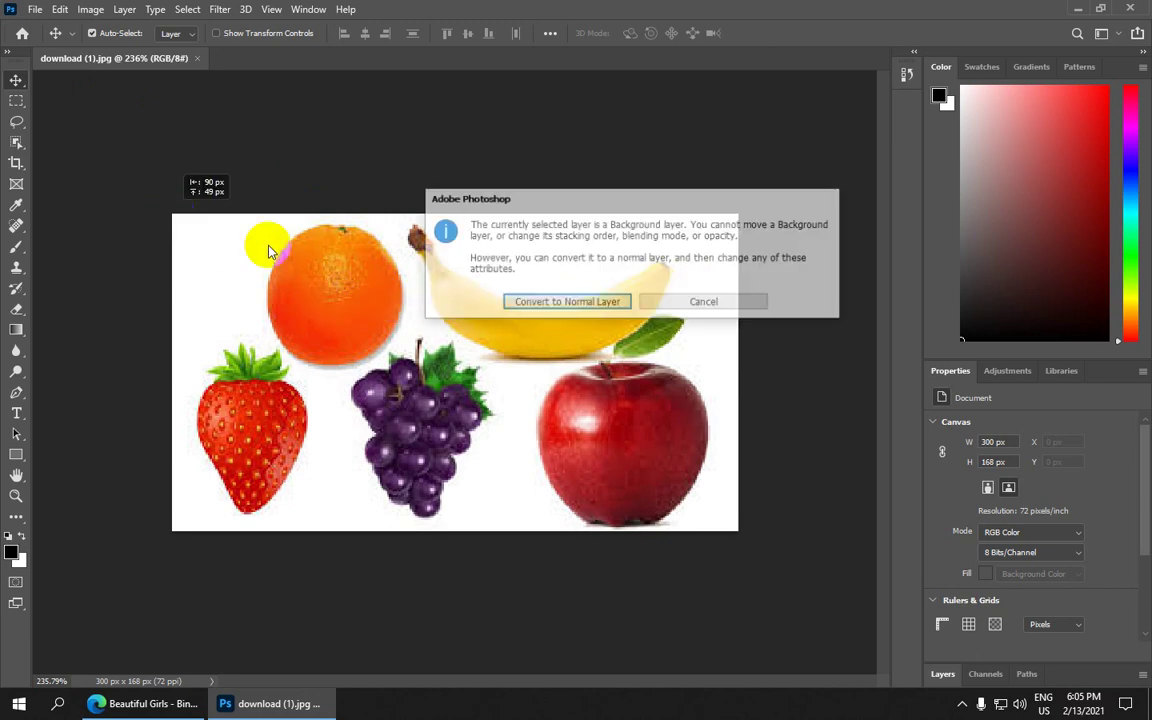
click(672, 303)
drag(333, 310, 288, 200)
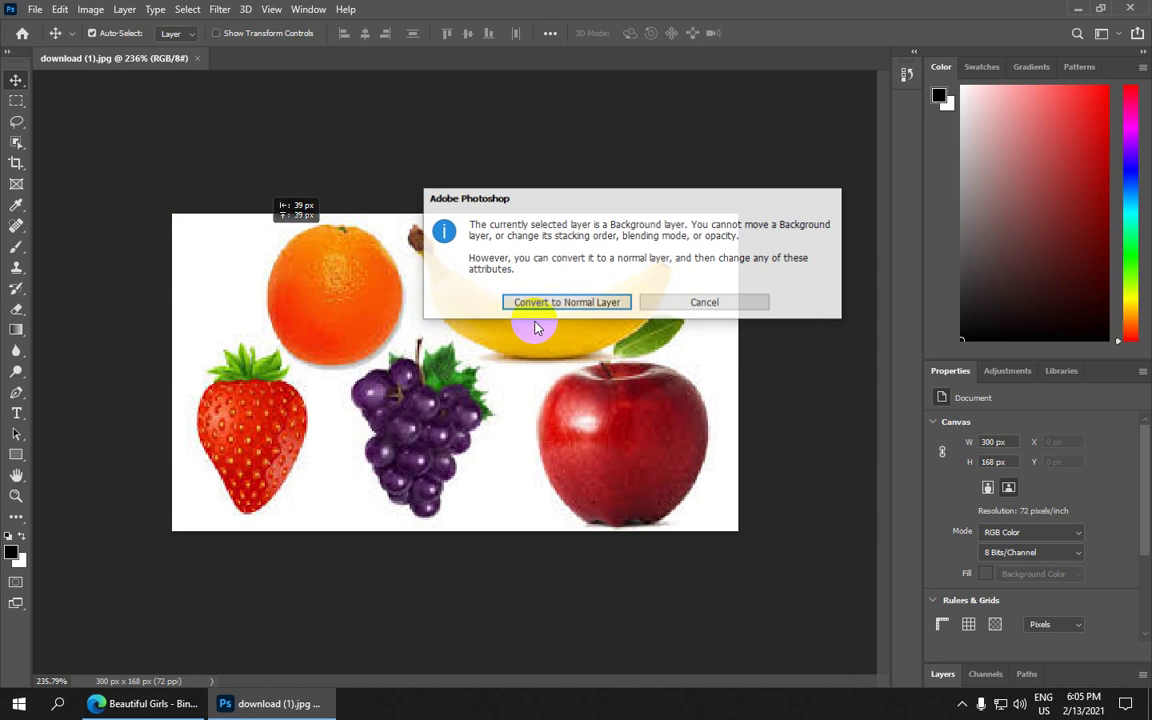
click(760, 300)
key(ctrl+plus)
key(ctrl+minus)
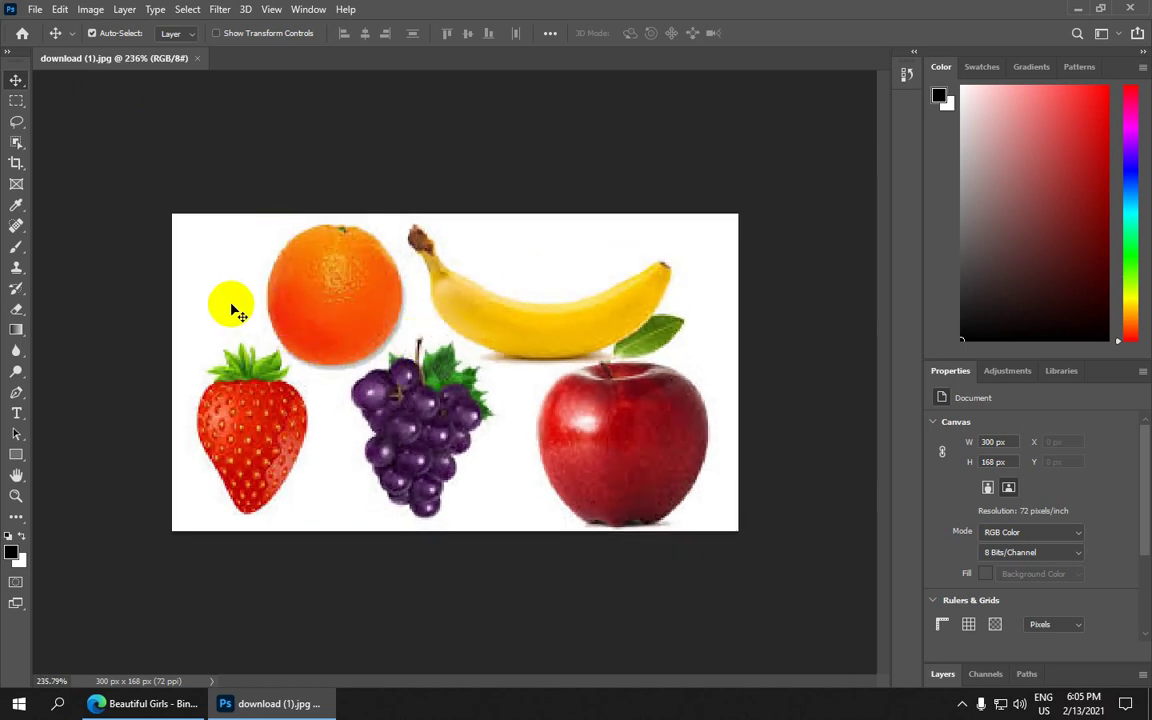
Draw a Rectangular Marquee box around the orange and adjust its position
click(19, 105)
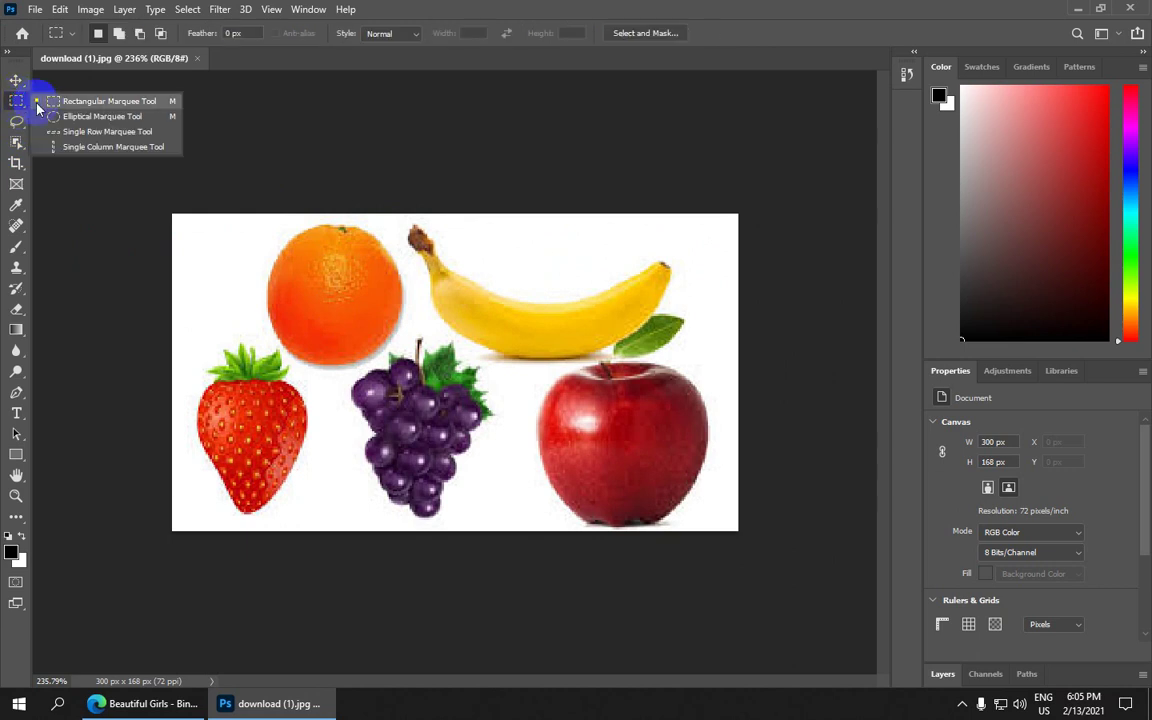
click(122, 104)
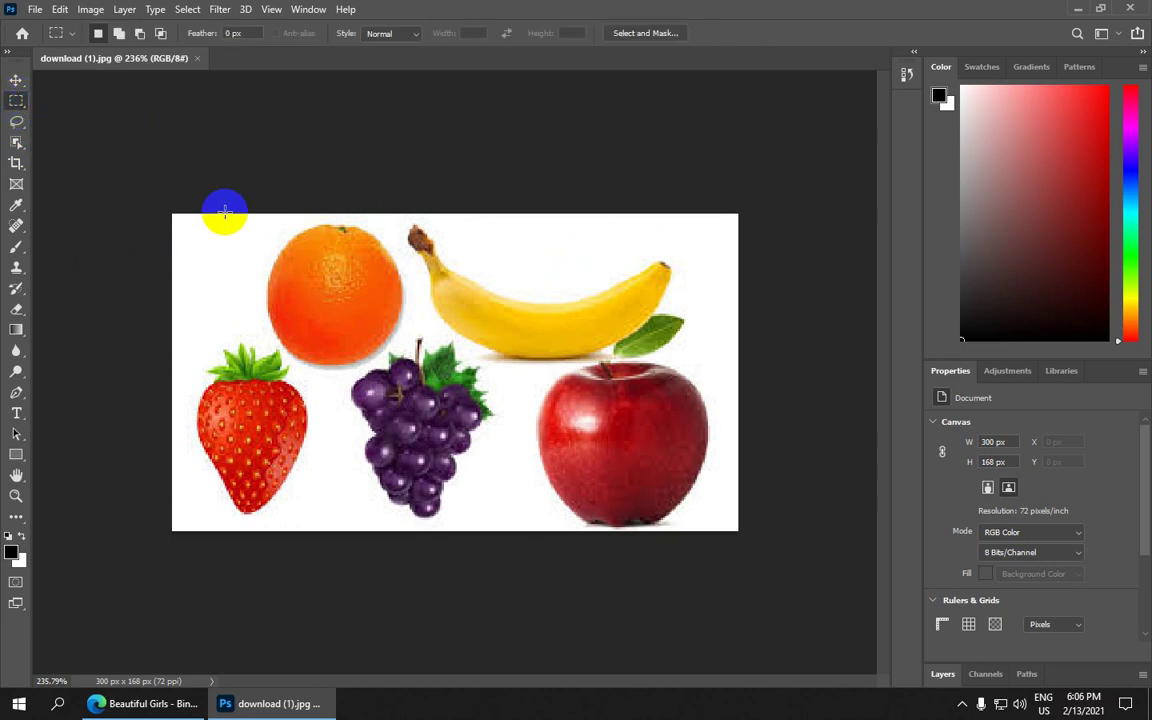
drag(226, 213, 404, 366)
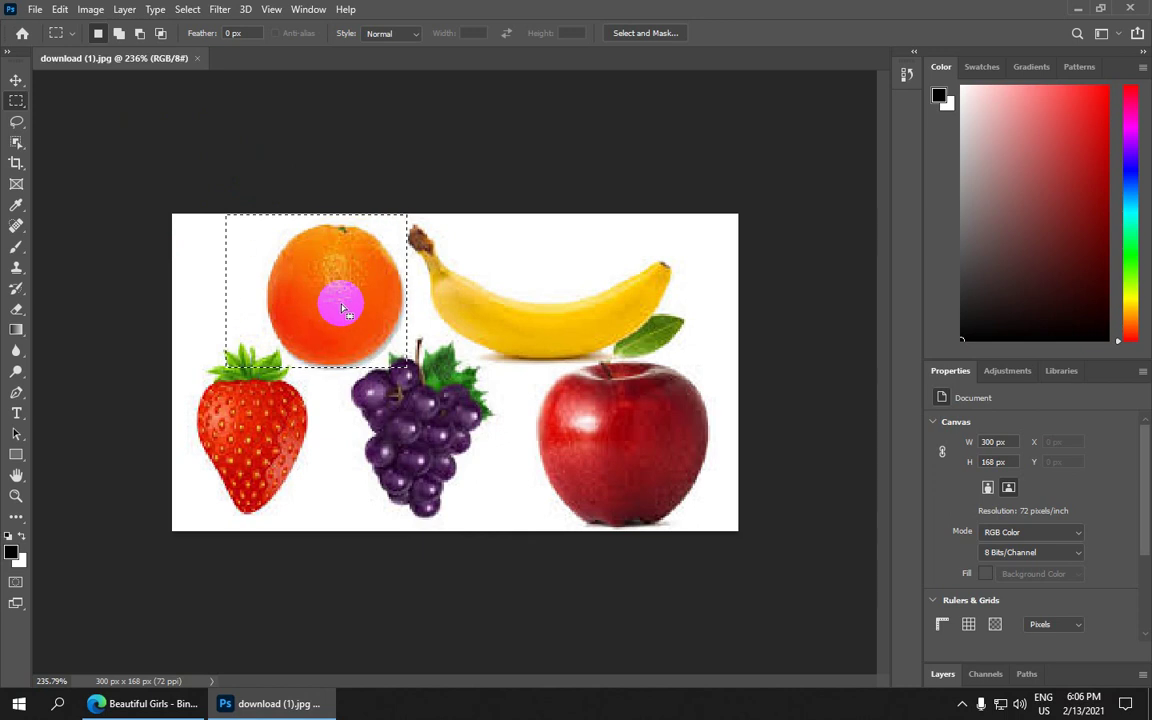
drag(330, 310, 339, 313)
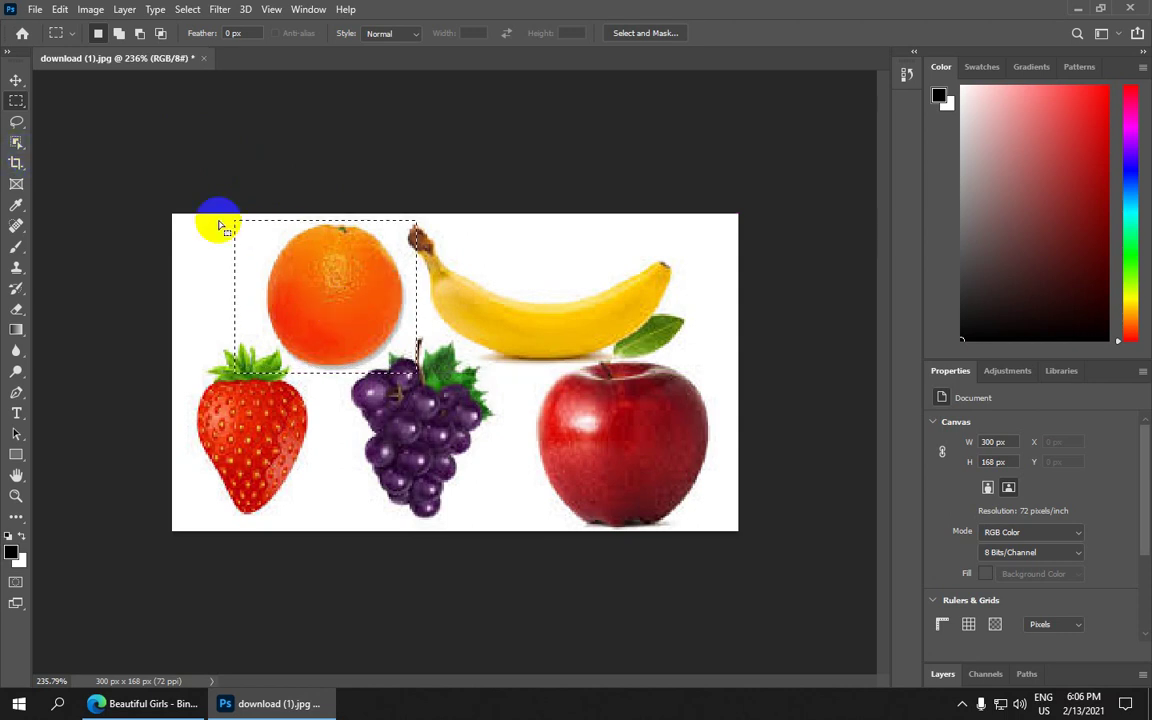
Shift the selected orange slightly with the Move Tool, then Select > Deselect
click(16, 80)
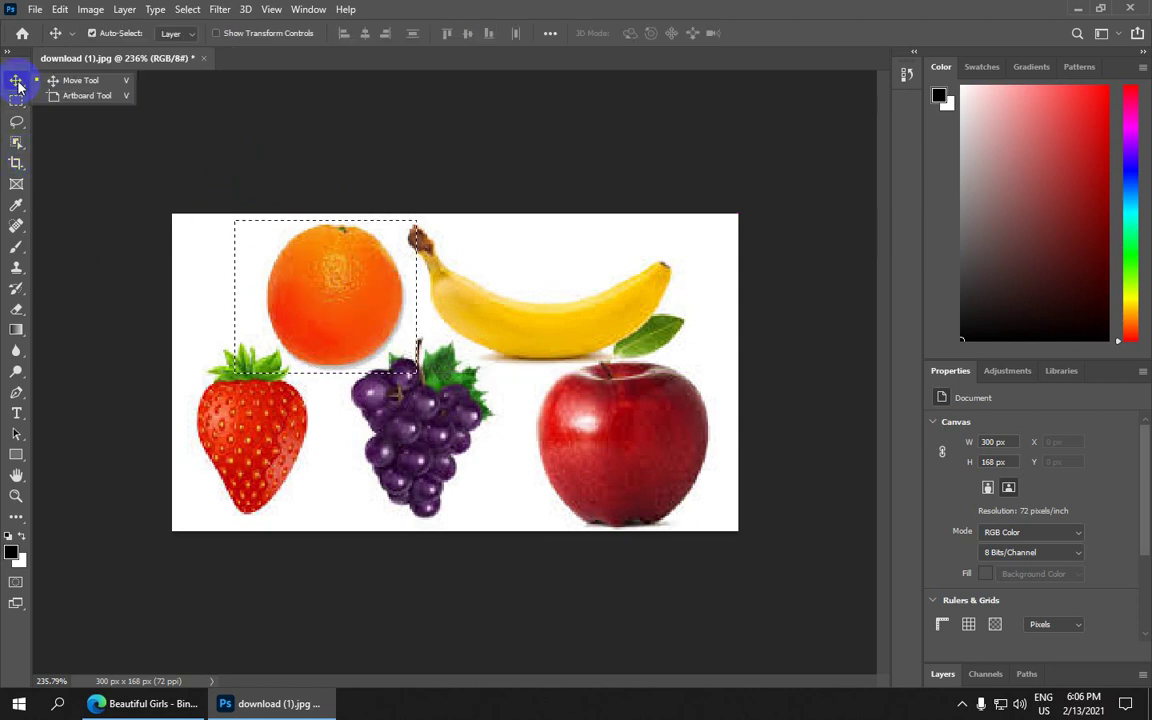
click(110, 88)
mouse_move(326, 303)
mouse_down()
mouse_move(358, 314)
mouse_move(287, 307)
mouse_up()
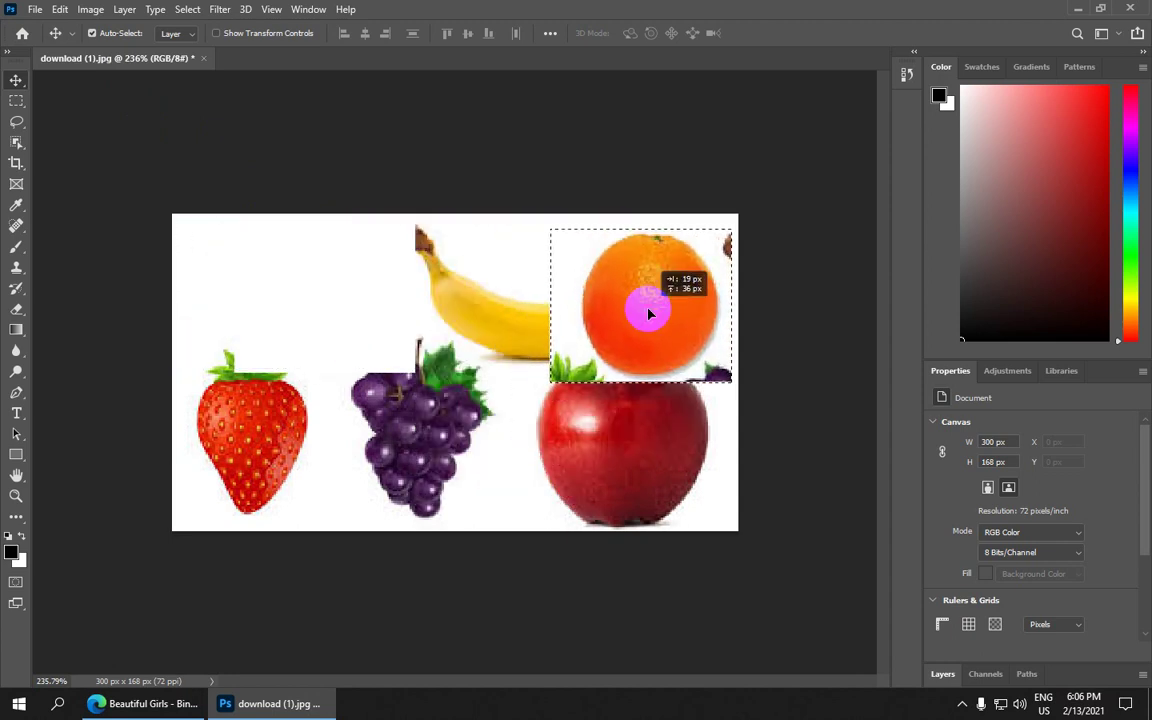
mouse_move(287, 307)
mouse_down()
mouse_move(476, 335)
mouse_move(412, 290)
mouse_move(321, 308)
mouse_up()
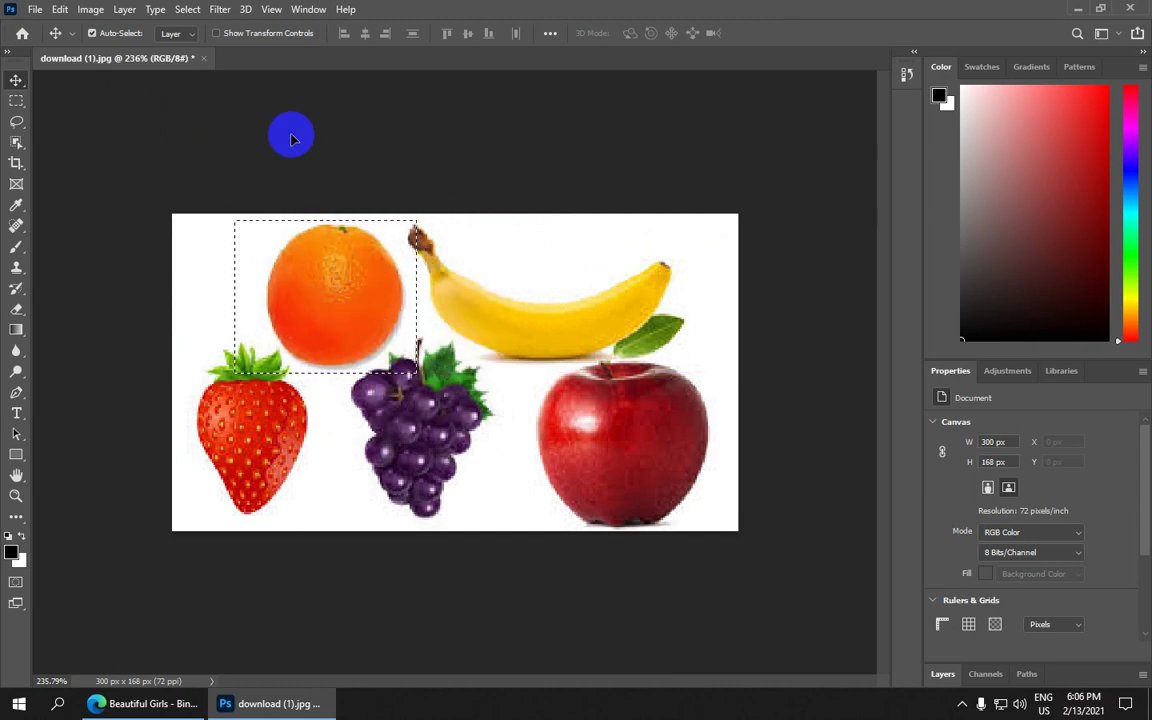
drag(263, 269, 318, 296)
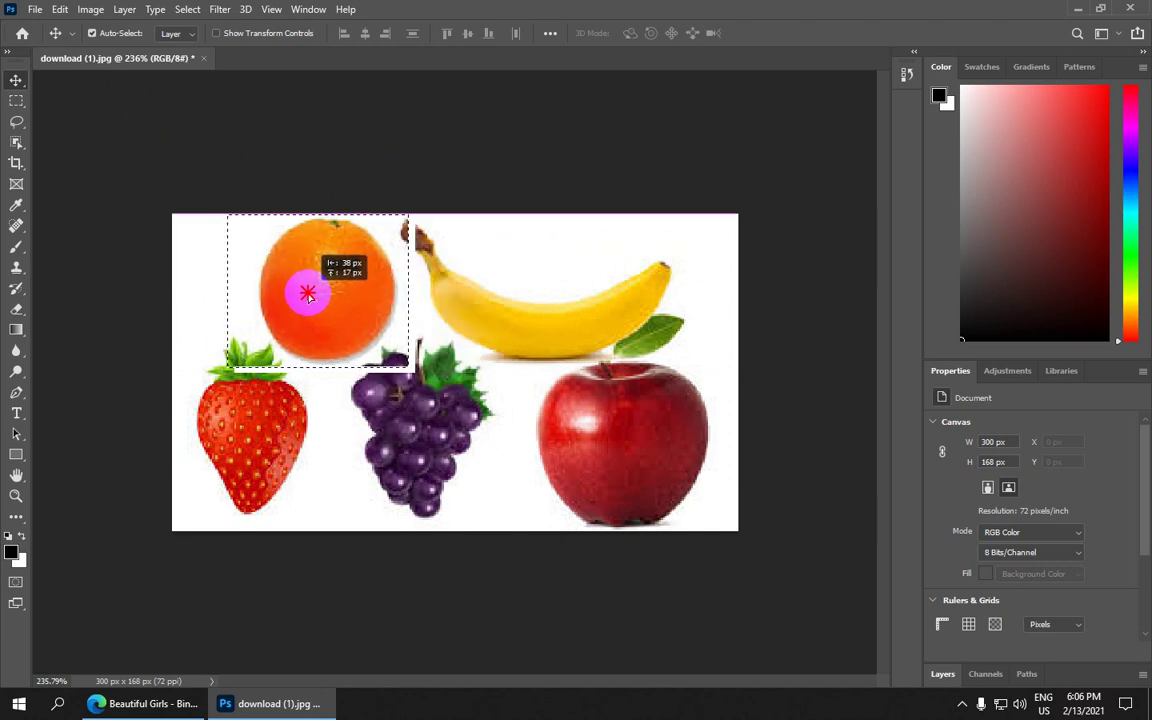
drag(318, 296, 313, 296)
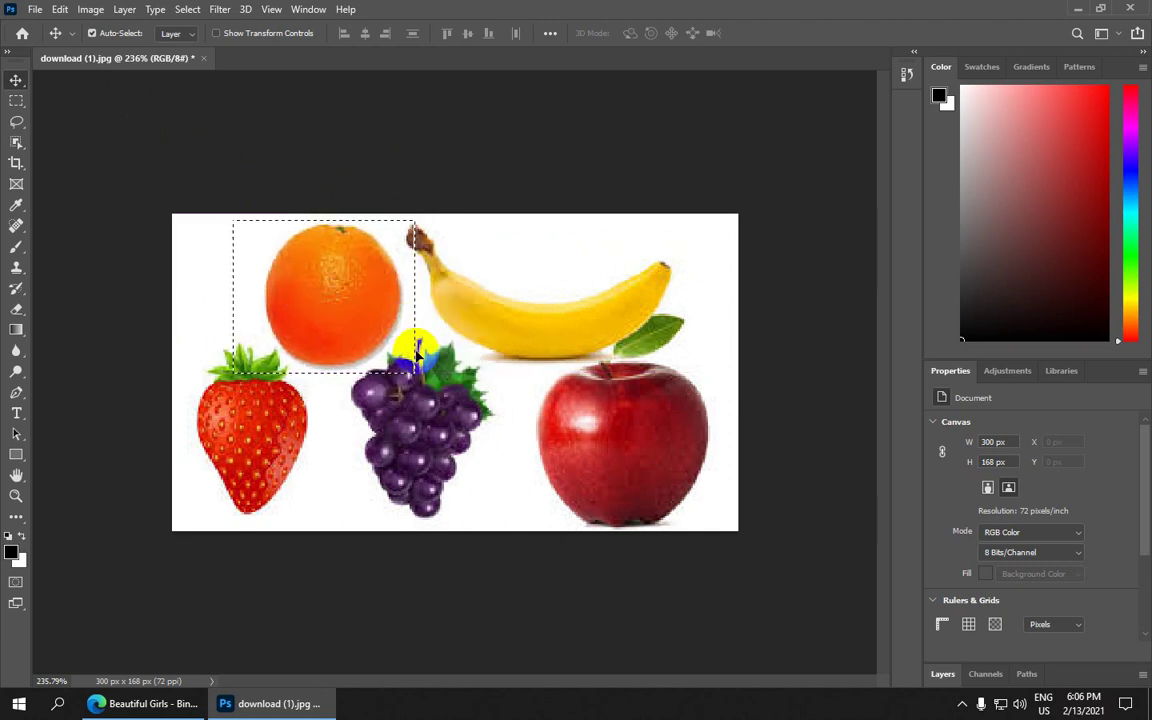
click(190, 10)
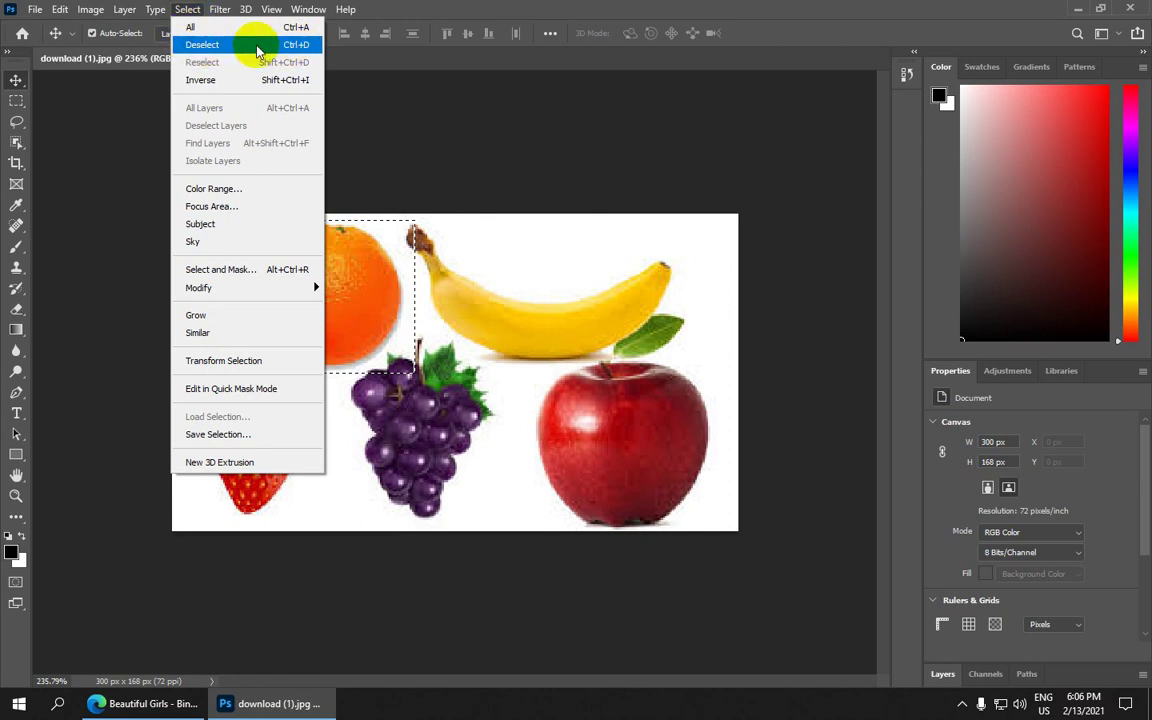
click(258, 45)
scroll(334, 215, up, 1)
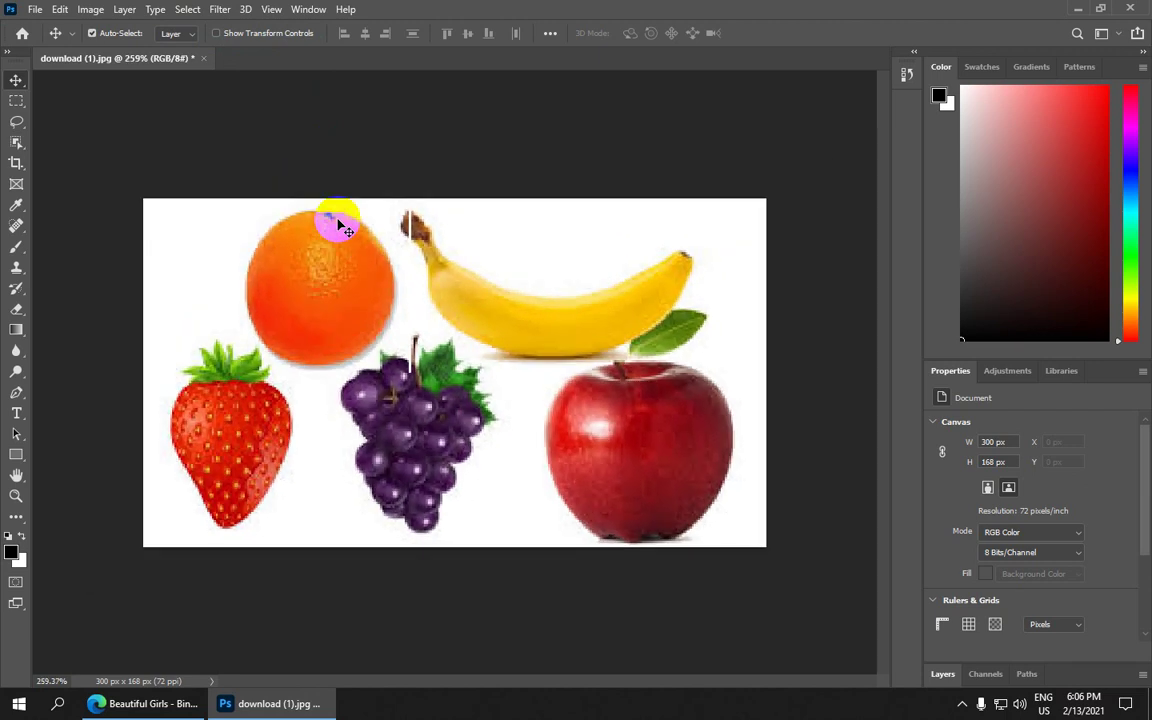
scroll(365, 273, up, 1)
scroll(257, 309, down, 1)
scroll(314, 309, down, 1)
scroll(303, 309, down, 1)
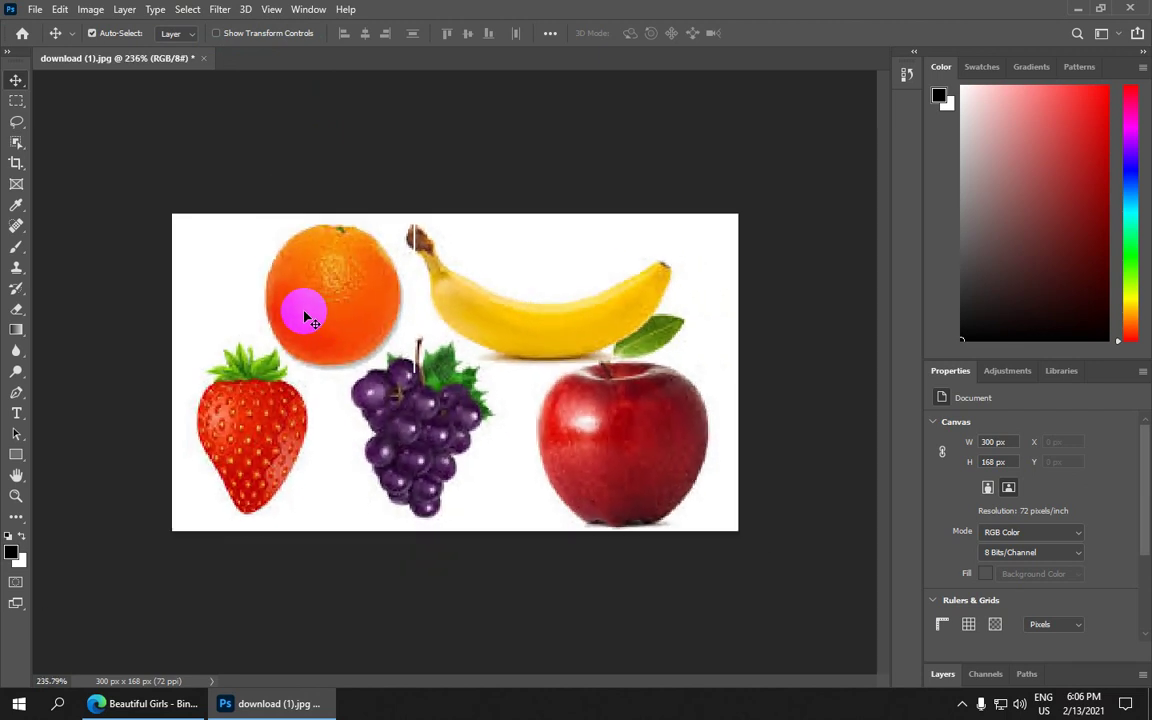
right_click(17, 101)
click(85, 103)
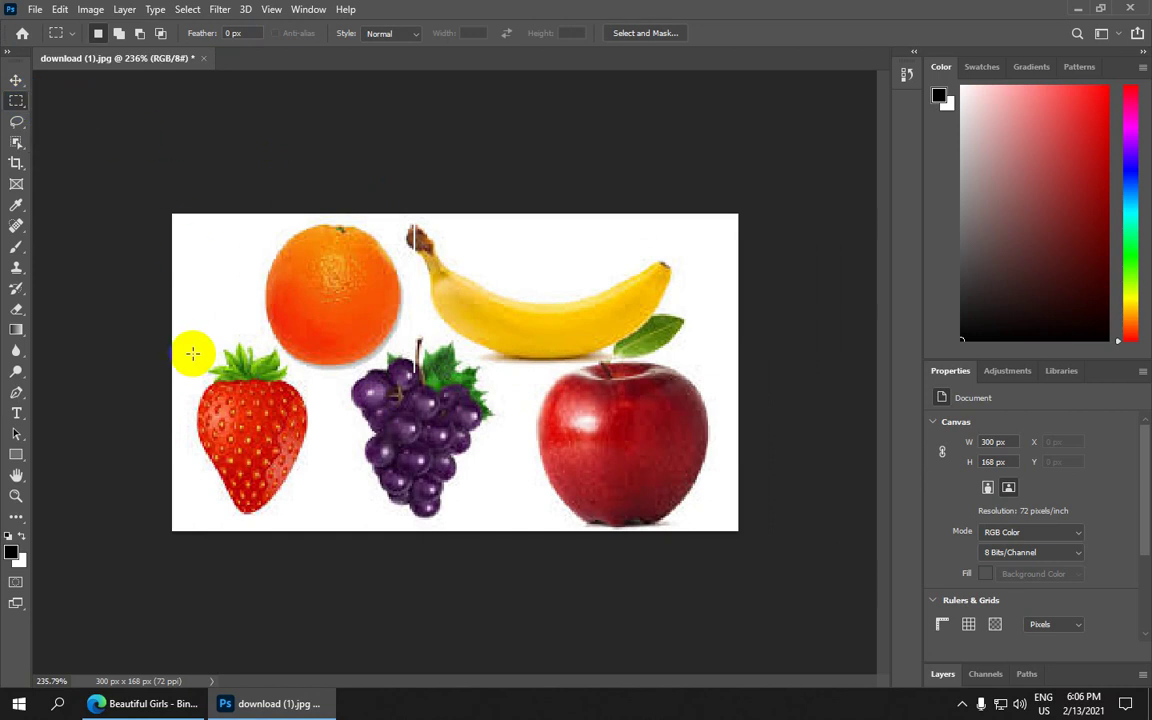
drag(172, 342, 316, 530)
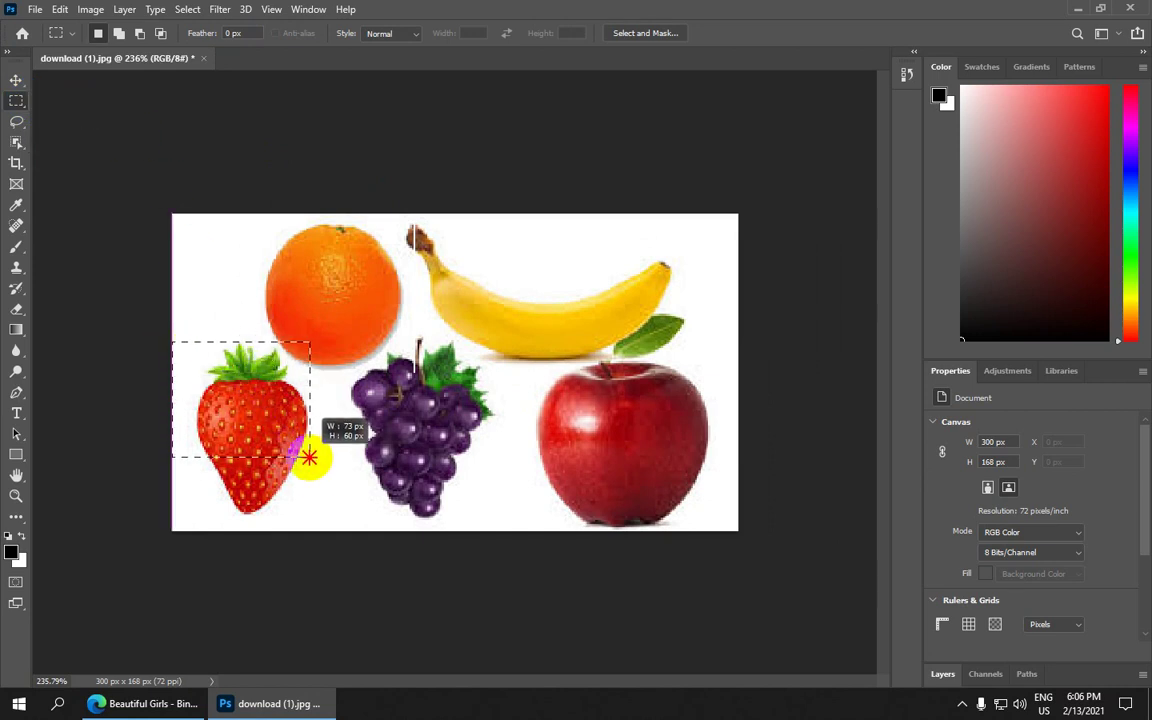
click(259, 418)
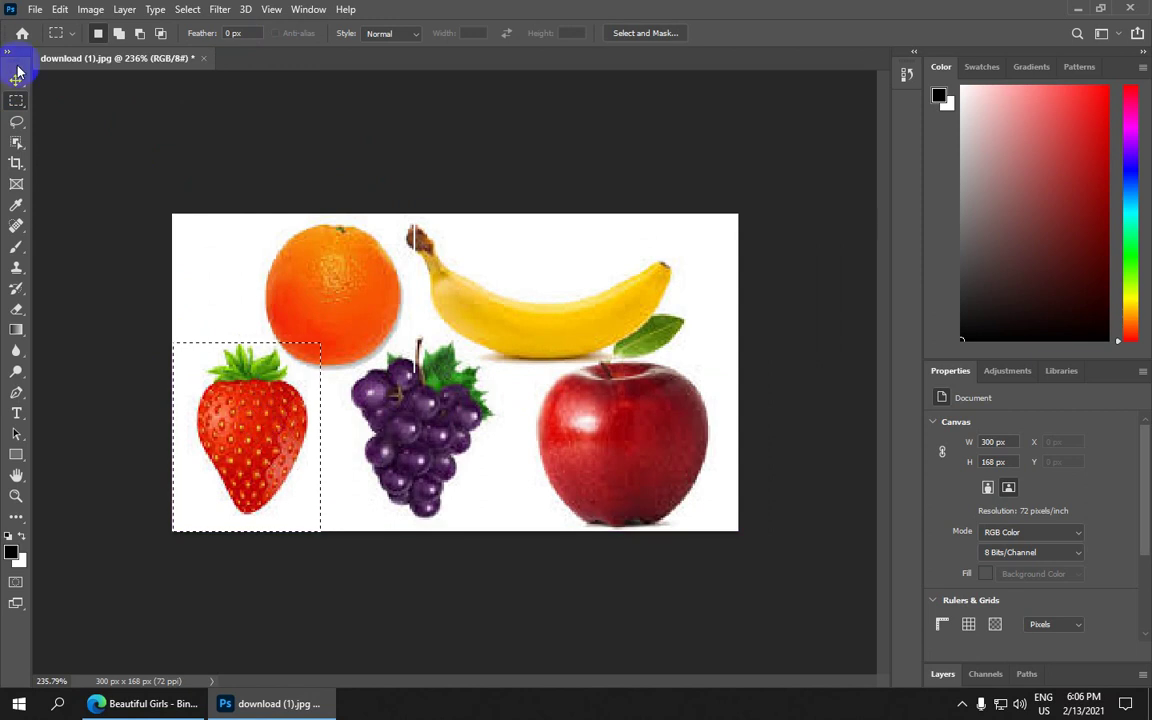
click(272, 420)
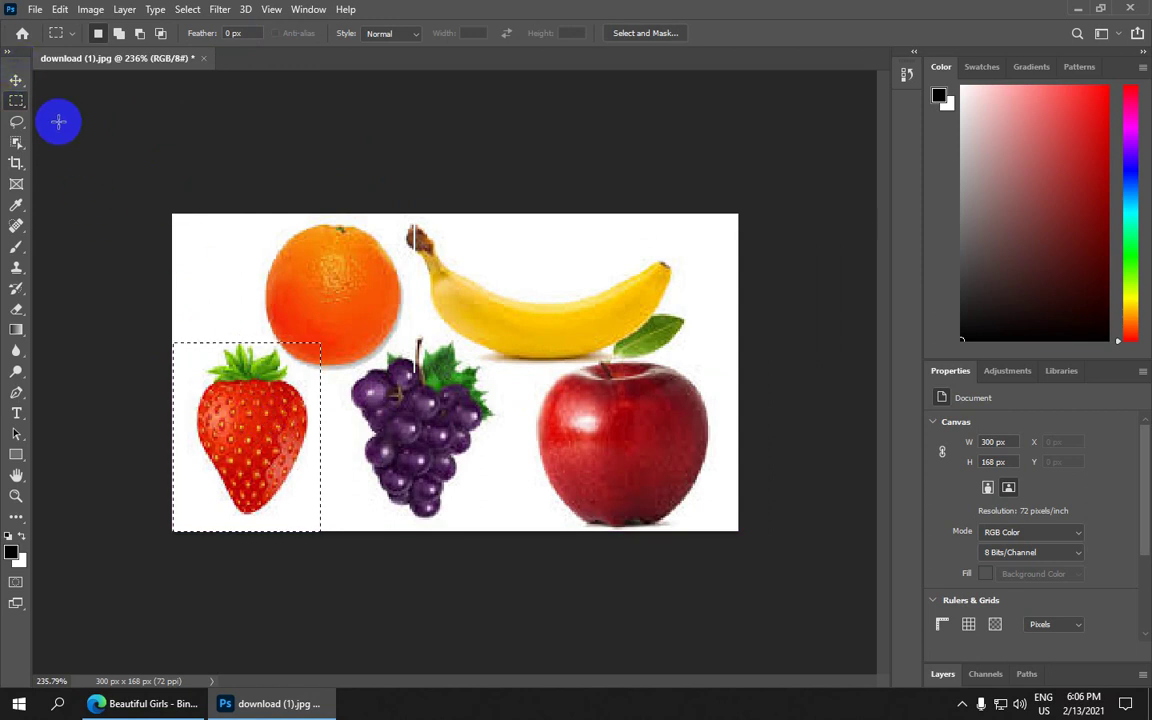
click(14, 81)
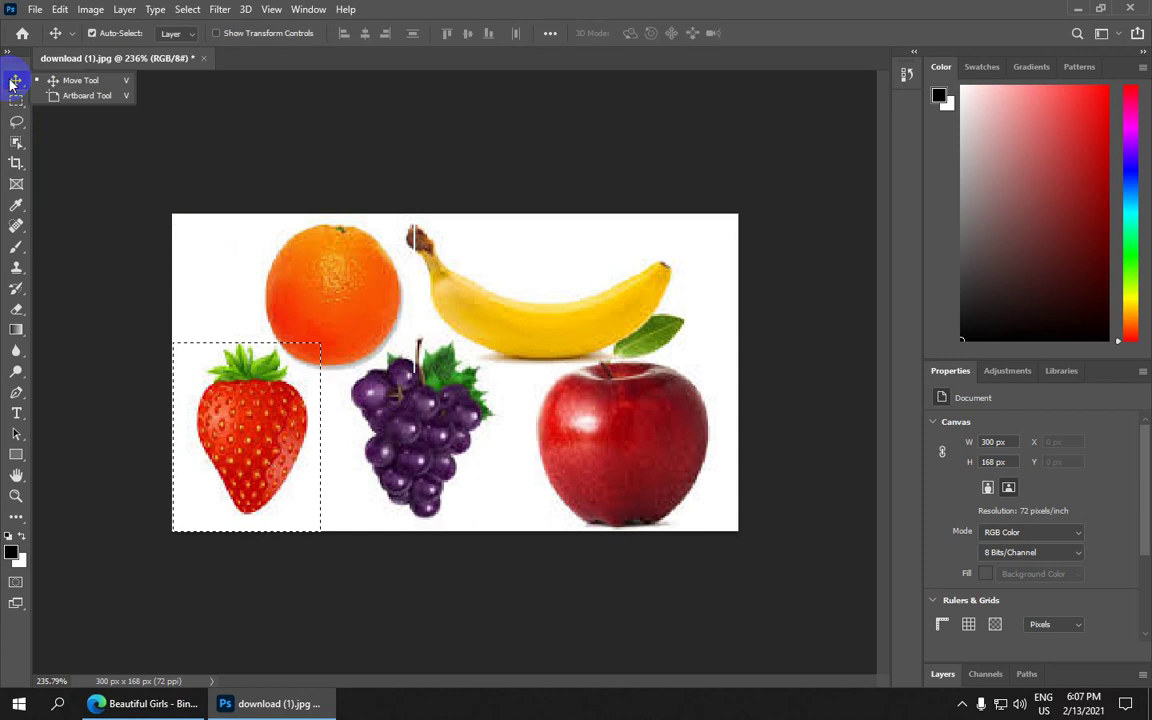
click(103, 88)
mouse_move(255, 429)
mouse_down()
mouse_move(497, 384)
mouse_move(167, 393)
mouse_move(514, 327)
mouse_move(586, 334)
mouse_move(700, 289)
mouse_move(419, 347)
mouse_move(257, 401)
mouse_move(208, 432)
mouse_move(235, 428)
mouse_up()
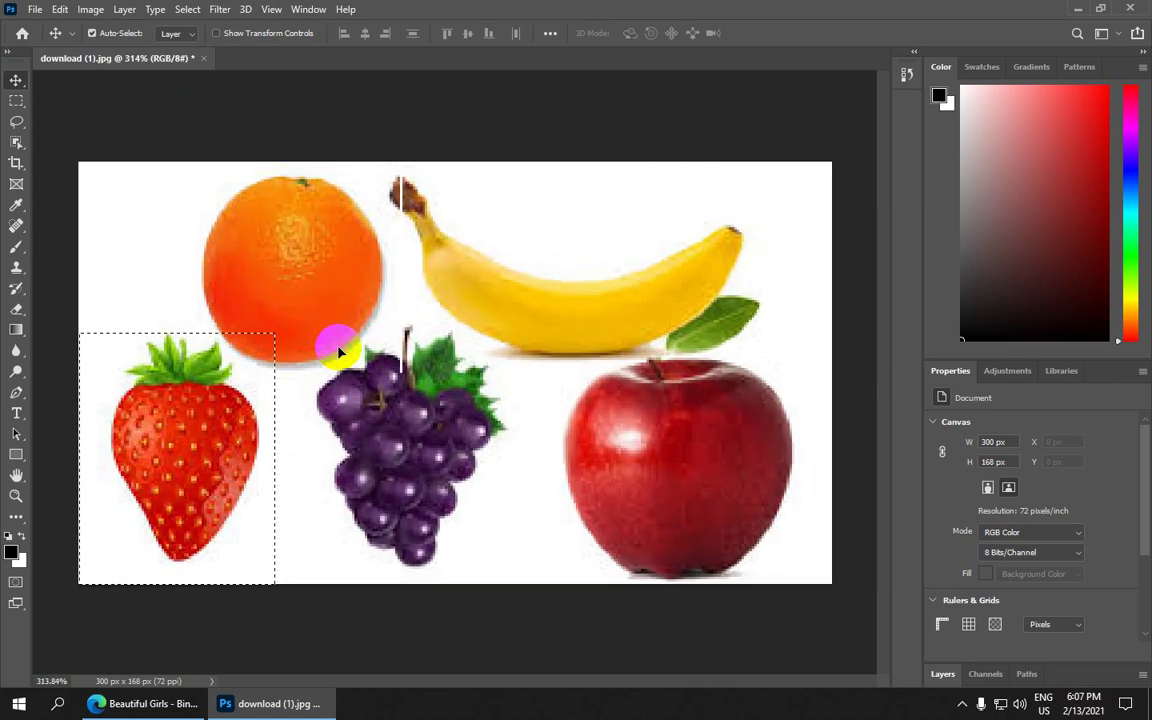
click(189, 14)
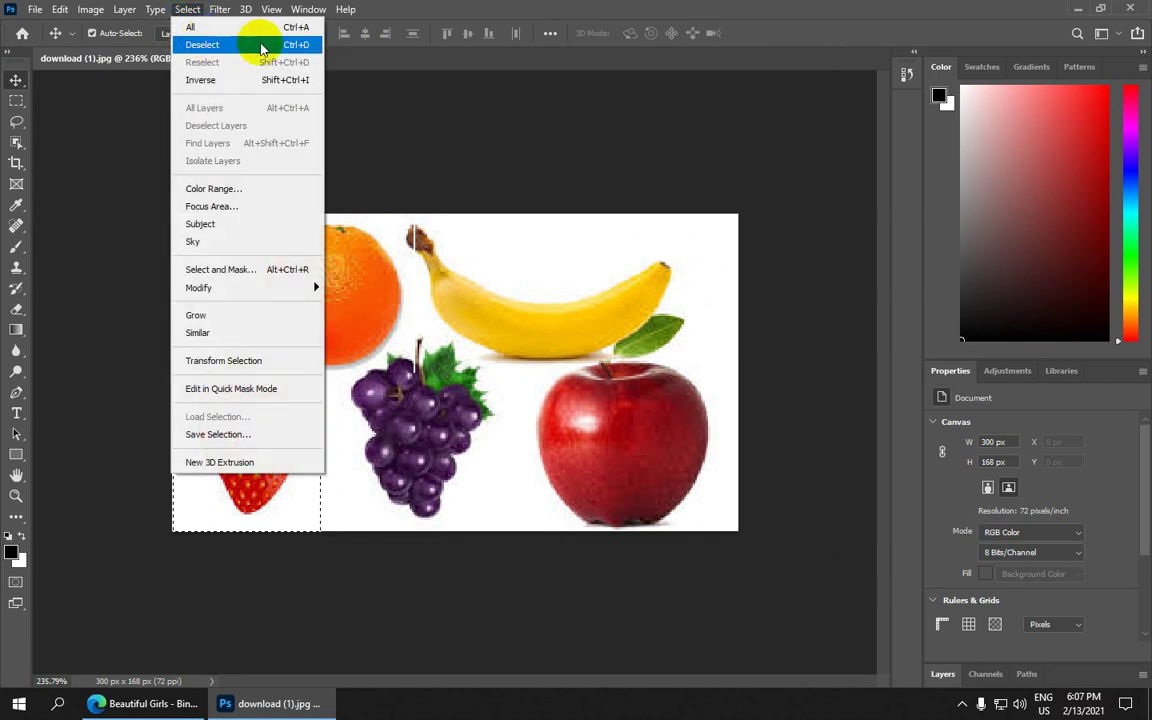
click(262, 45)
scroll(300, 328, down, 1)
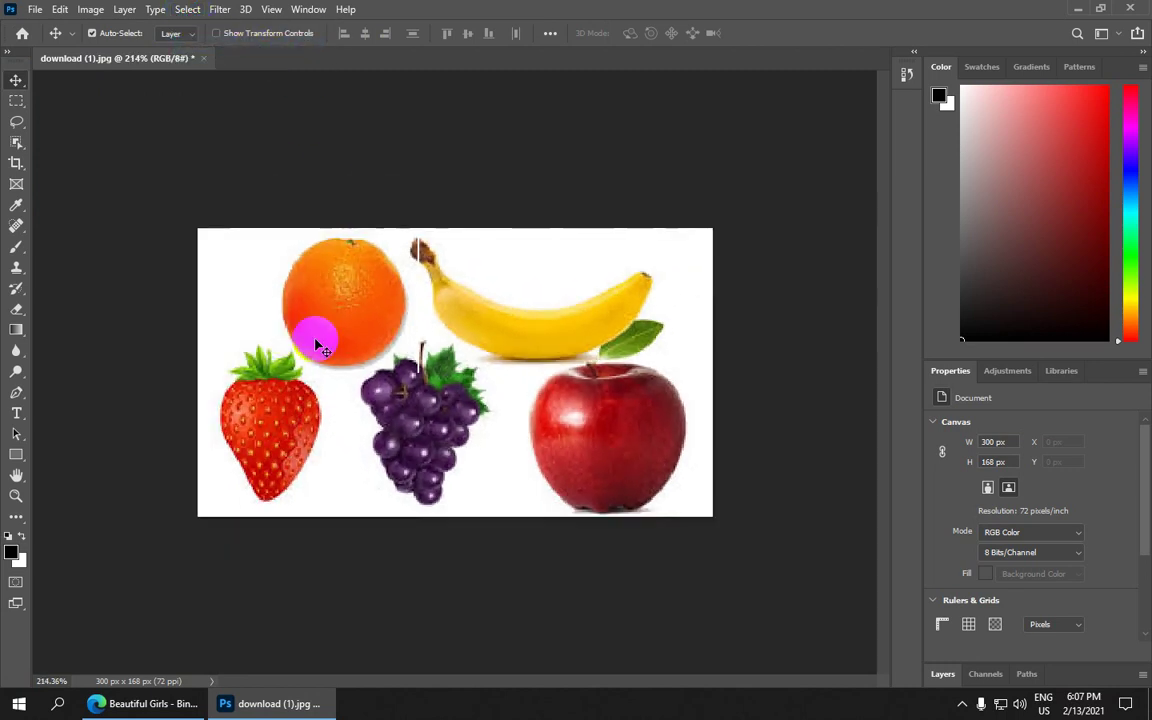
scroll(400, 385, up, 2)
scroll(400, 385, down, 2)
scroll(340, 330, up, 2)
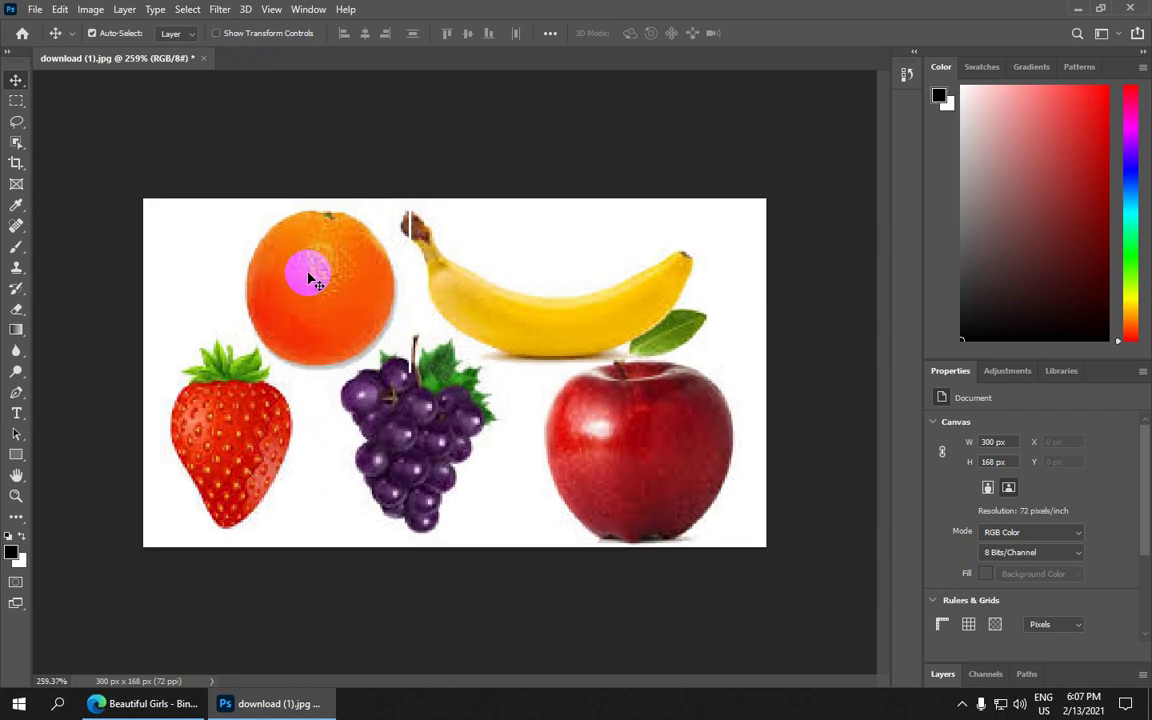
click(319, 290)
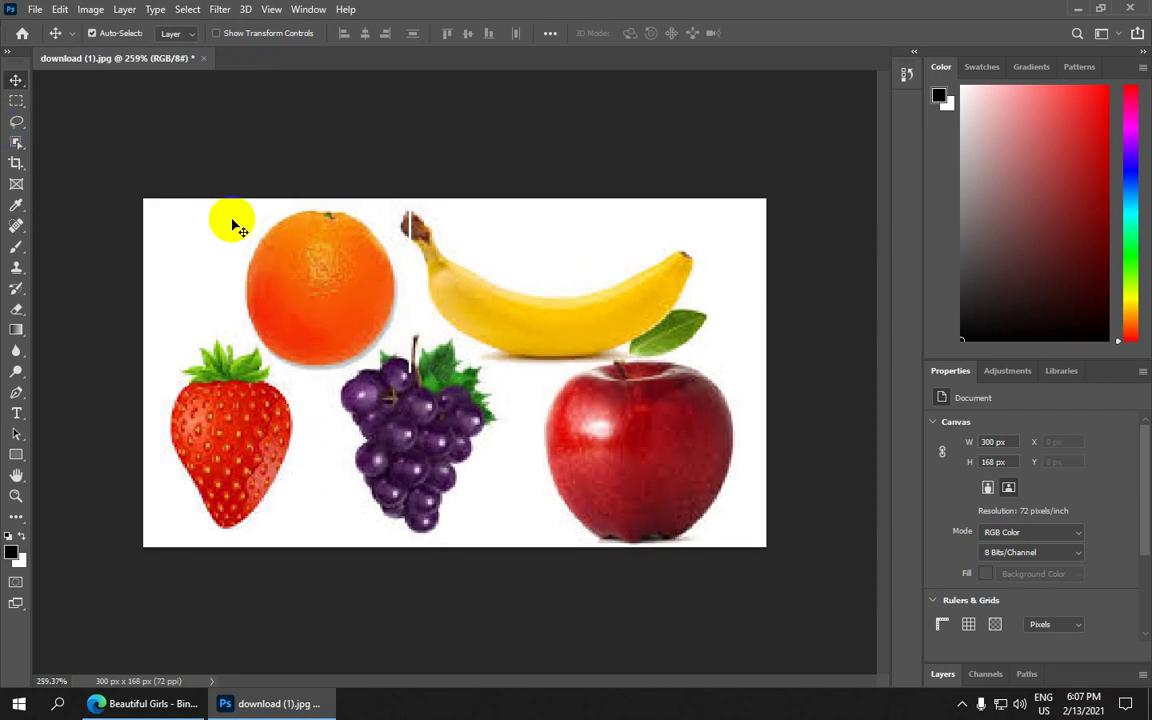
key(ctrl)
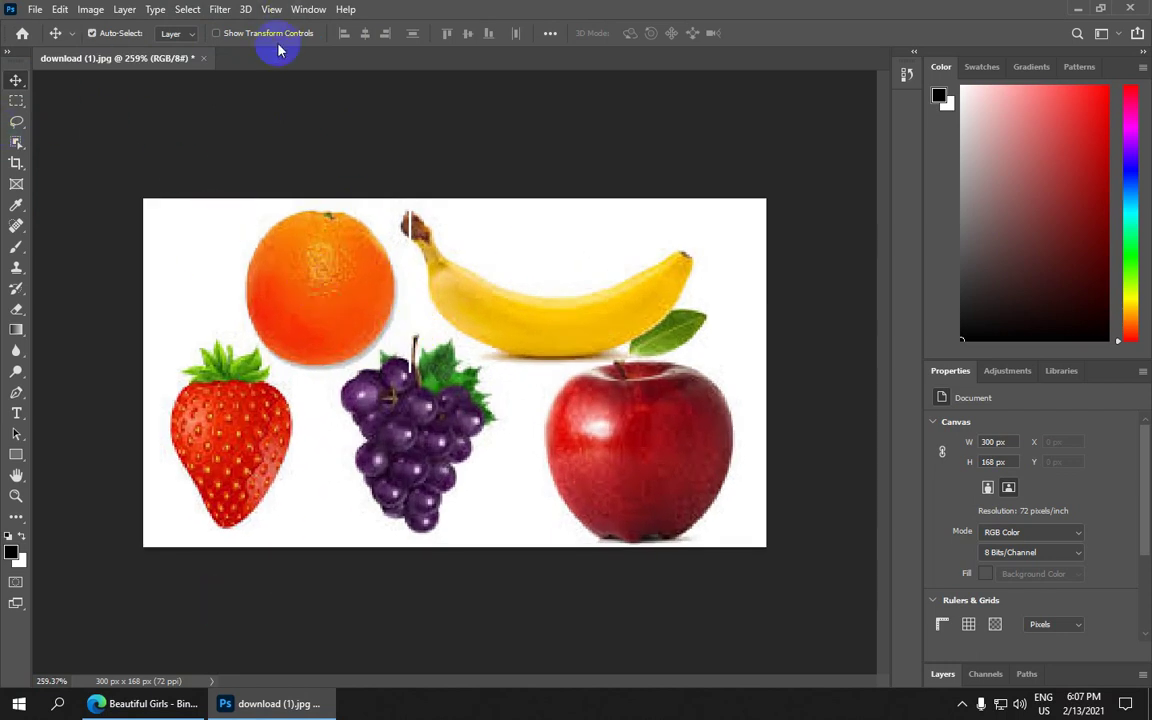
Open 1S22GT7DXJ_1.jpg from the Crop Tool folder through File > Open
click(35, 10)
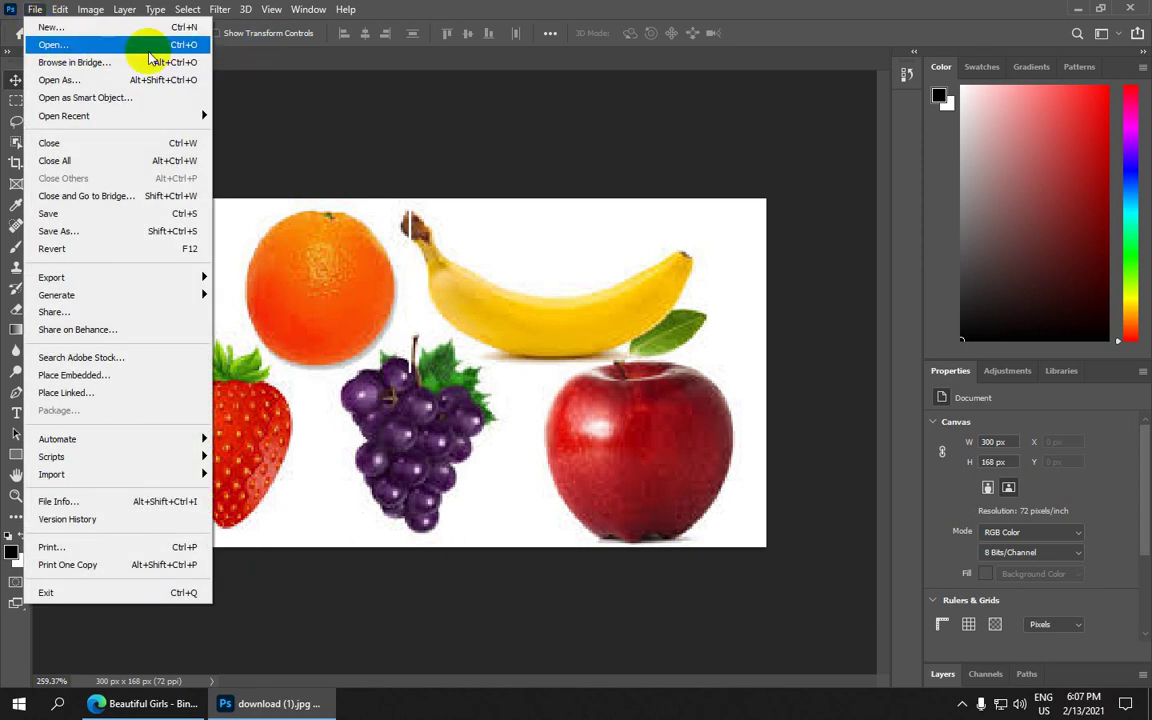
click(307, 97)
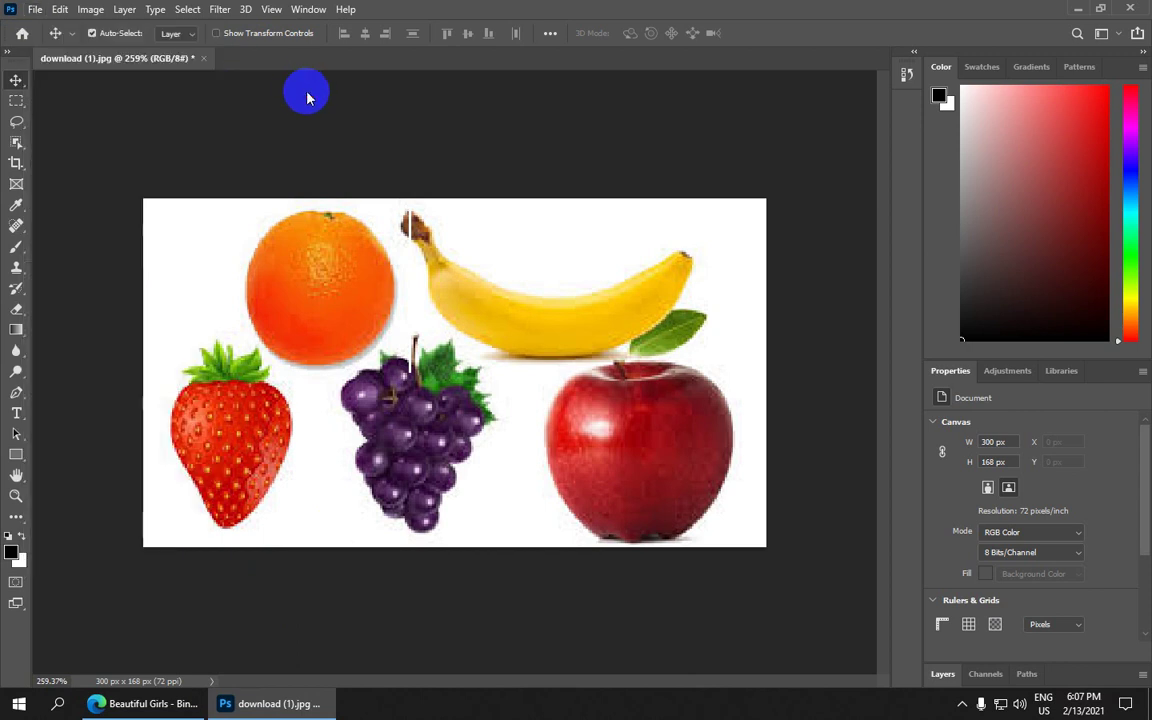
double_click(307, 97)
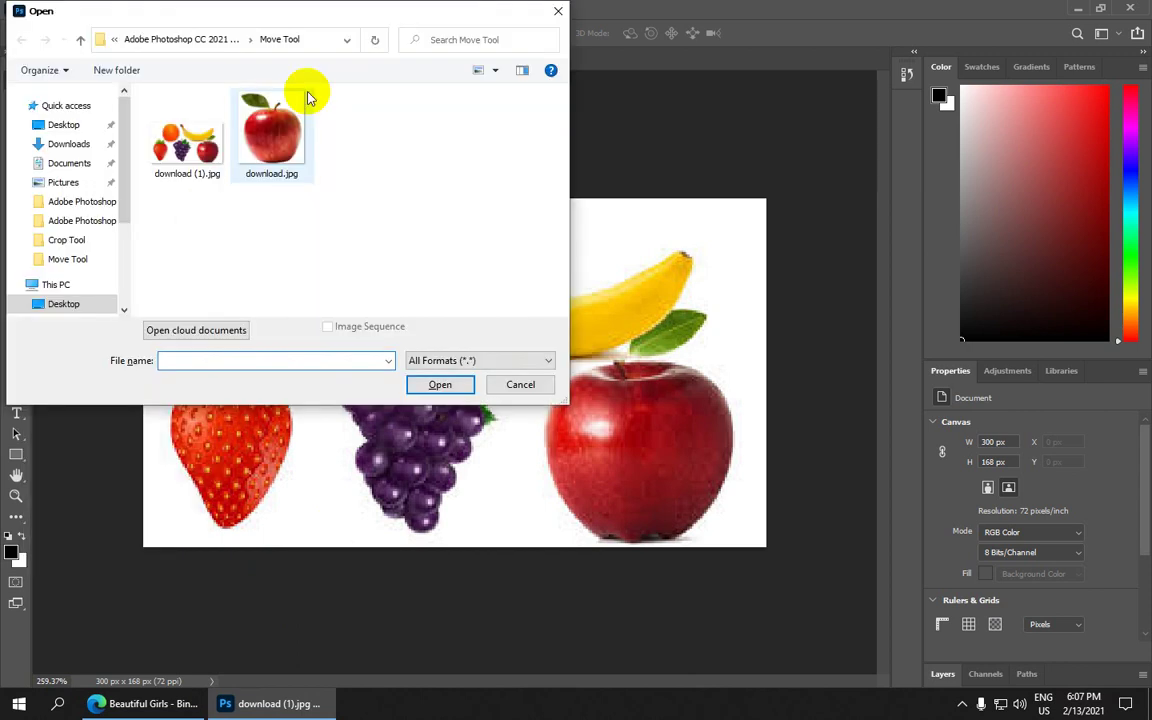
click(81, 40)
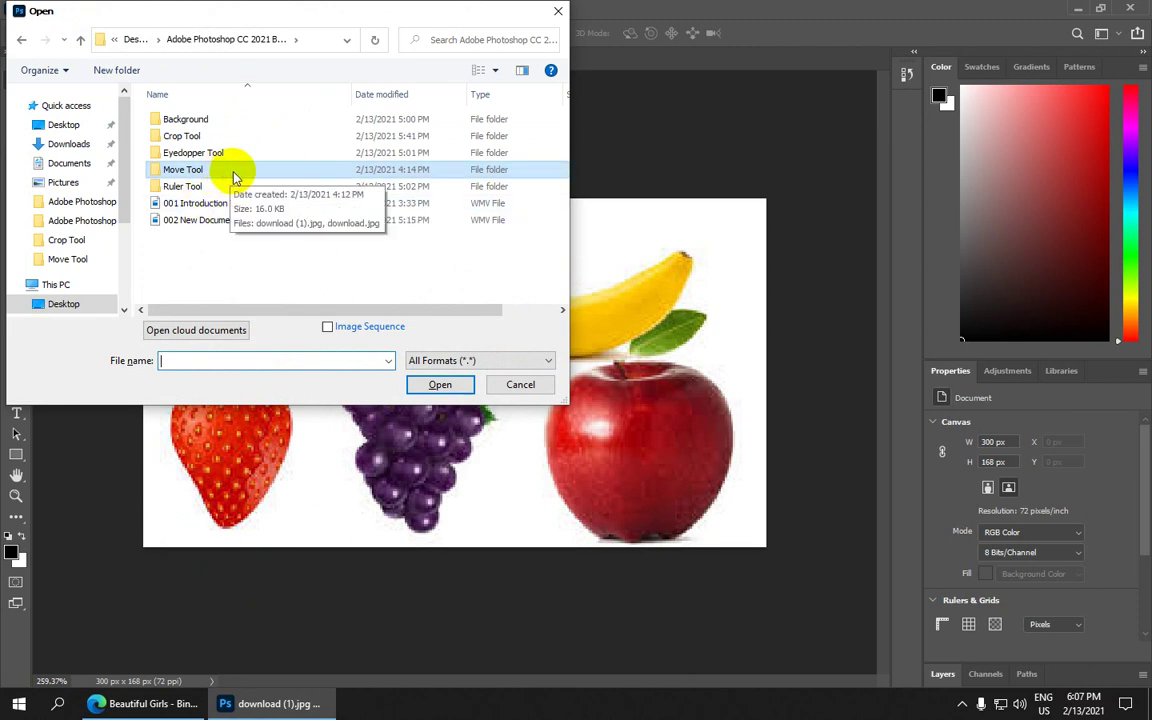
double_click(230, 138)
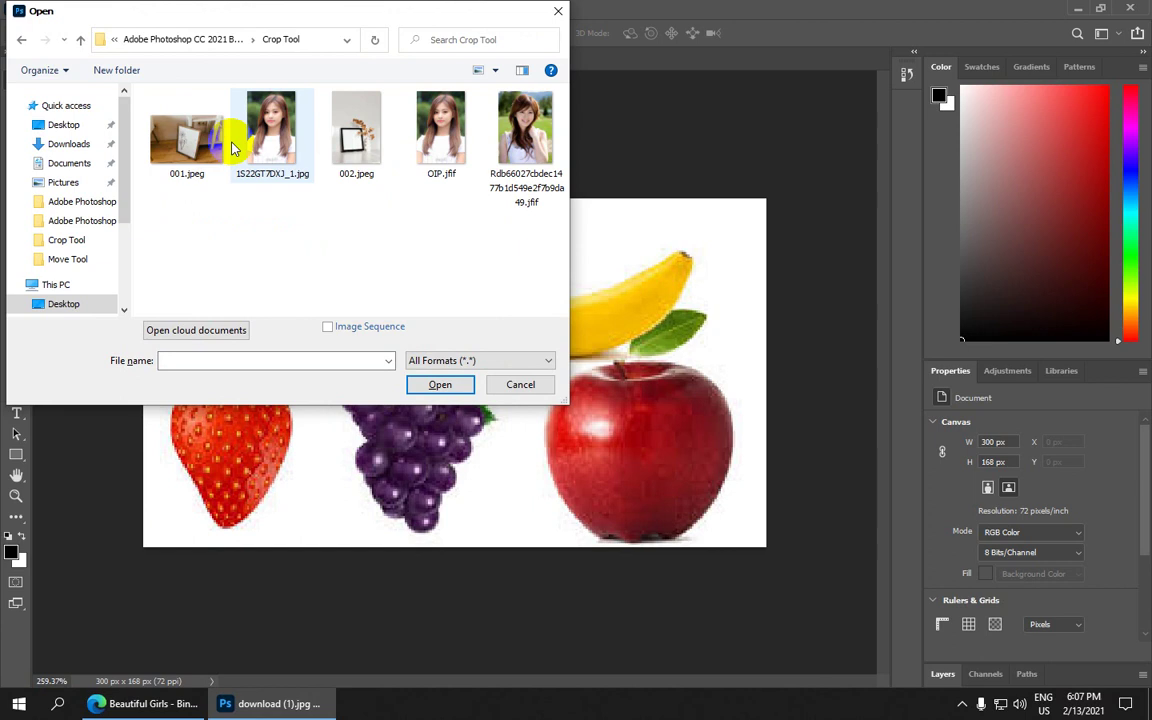
click(288, 153)
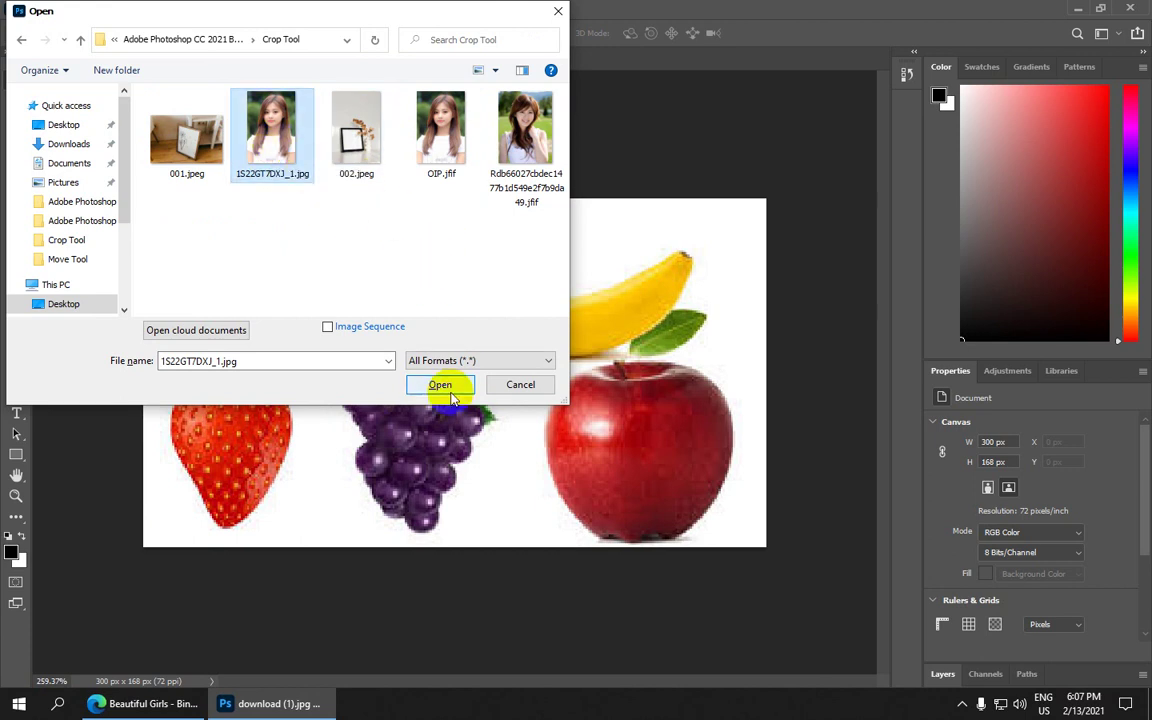
click(442, 385)
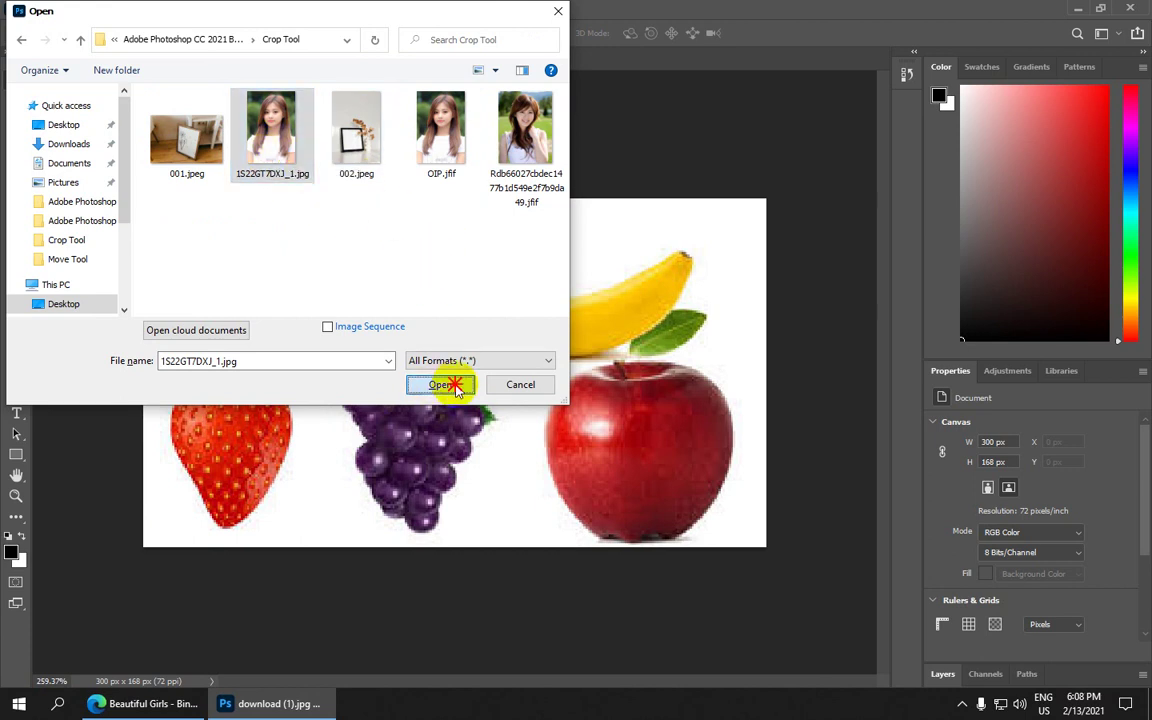
scroll(465, 386, up, 1)
scroll(465, 386, down, 2)
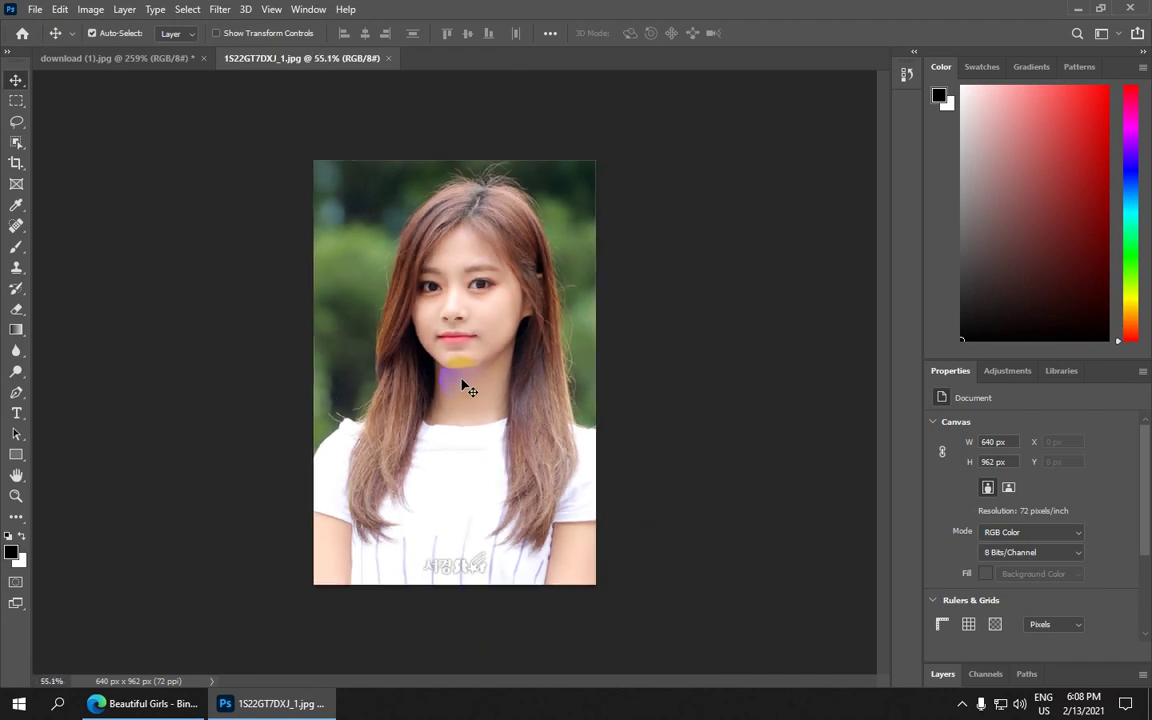
scroll(465, 386, up, 2)
scroll(465, 386, down, 1)
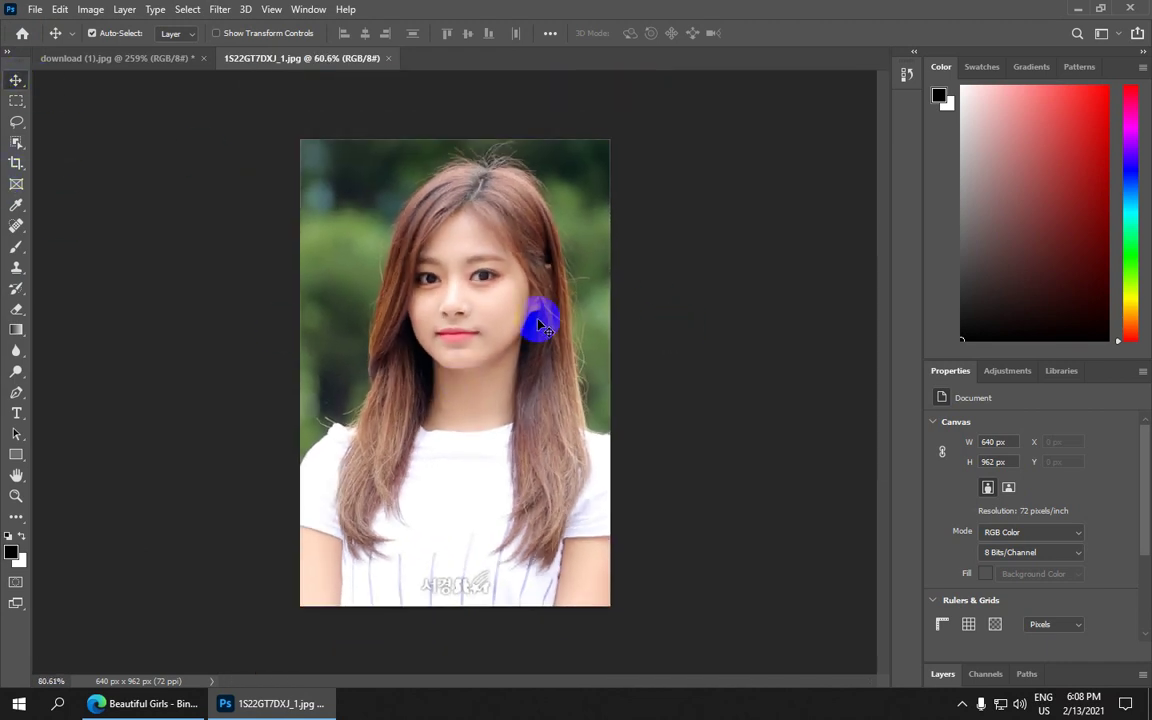
Choose the standard Crop Tool and set a 4 × 6 ratio in the options bar
click(17, 164)
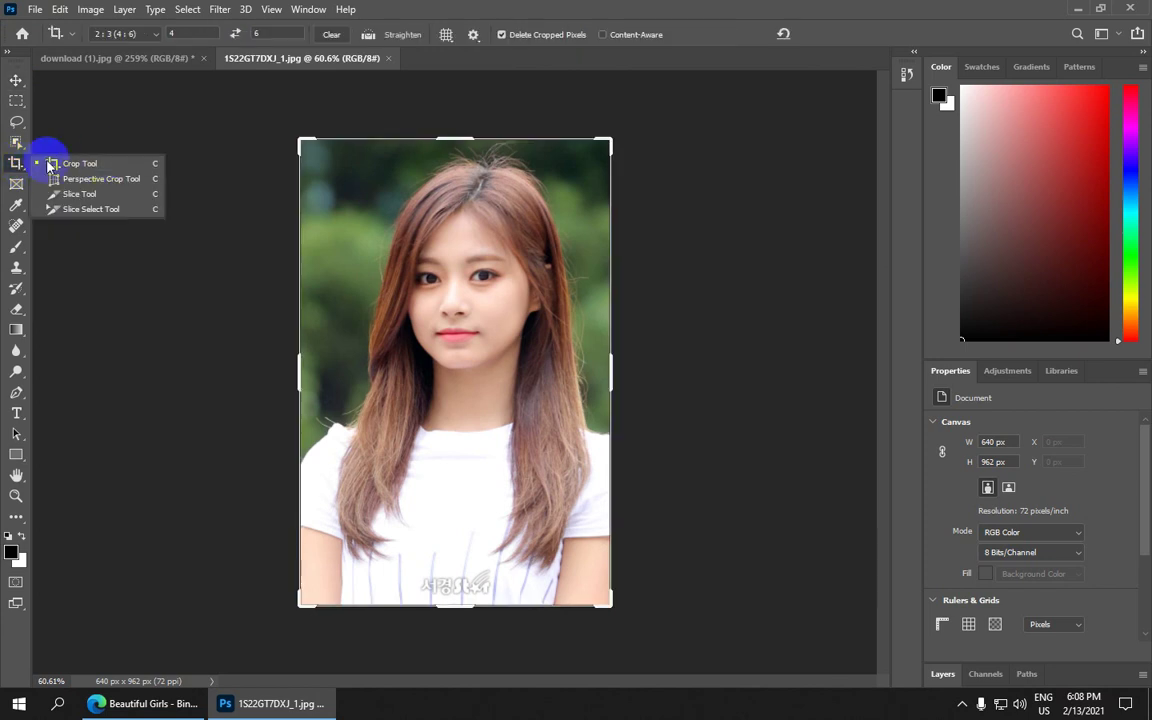
click(144, 163)
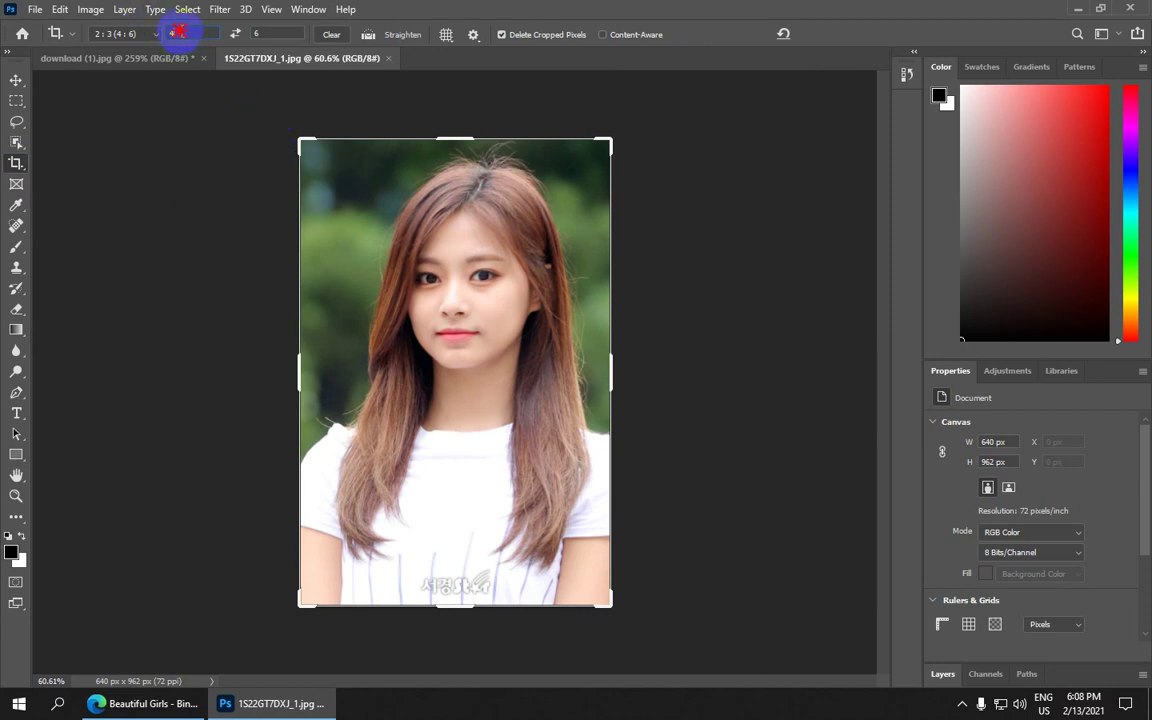
click(262, 33)
click(190, 33)
text(8)
click(274, 35)
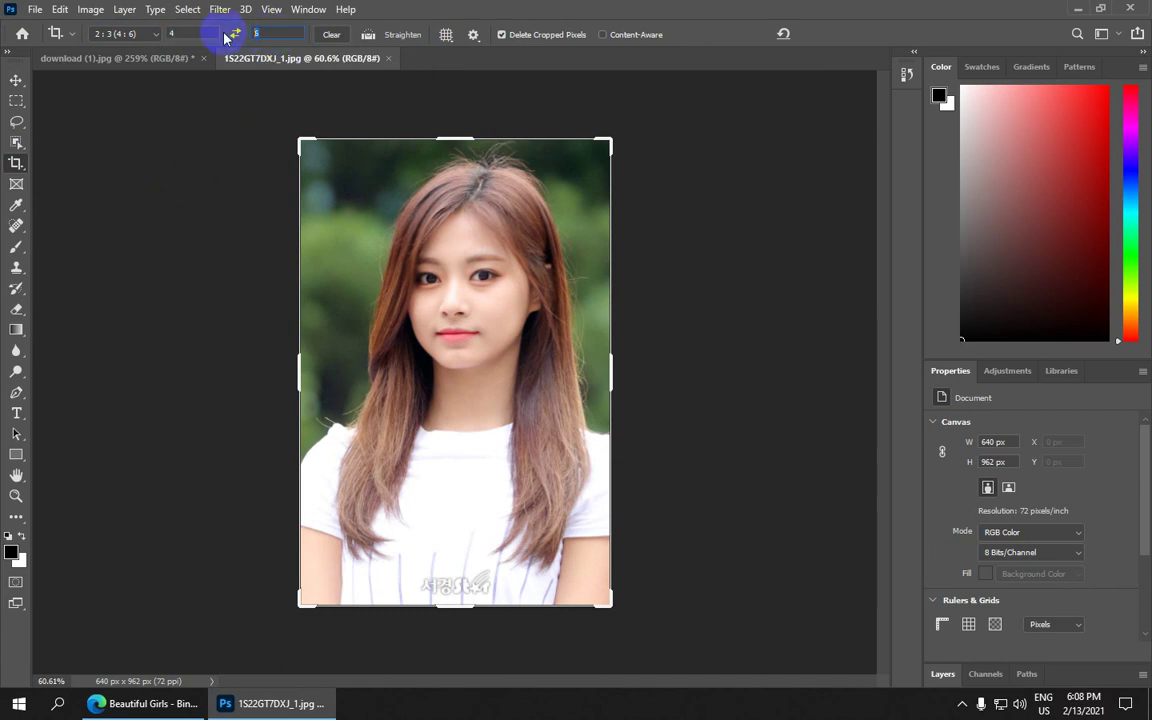
click(193, 33)
click(268, 33)
text(8)
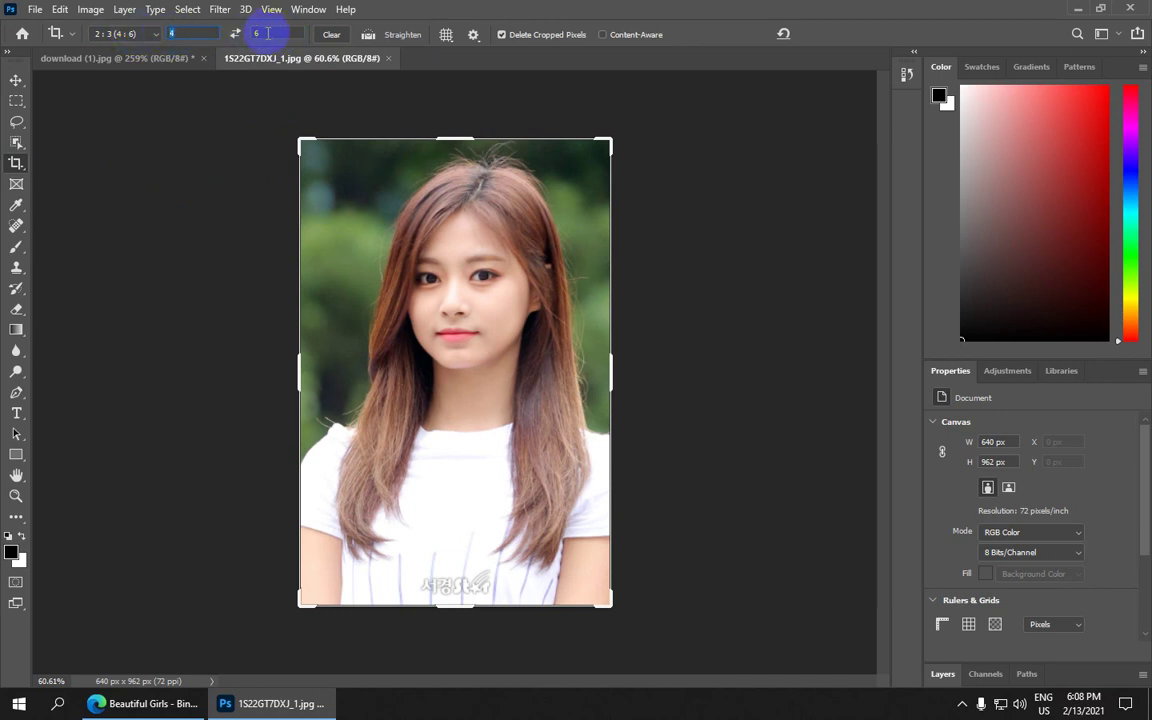
click(268, 33)
text(8)
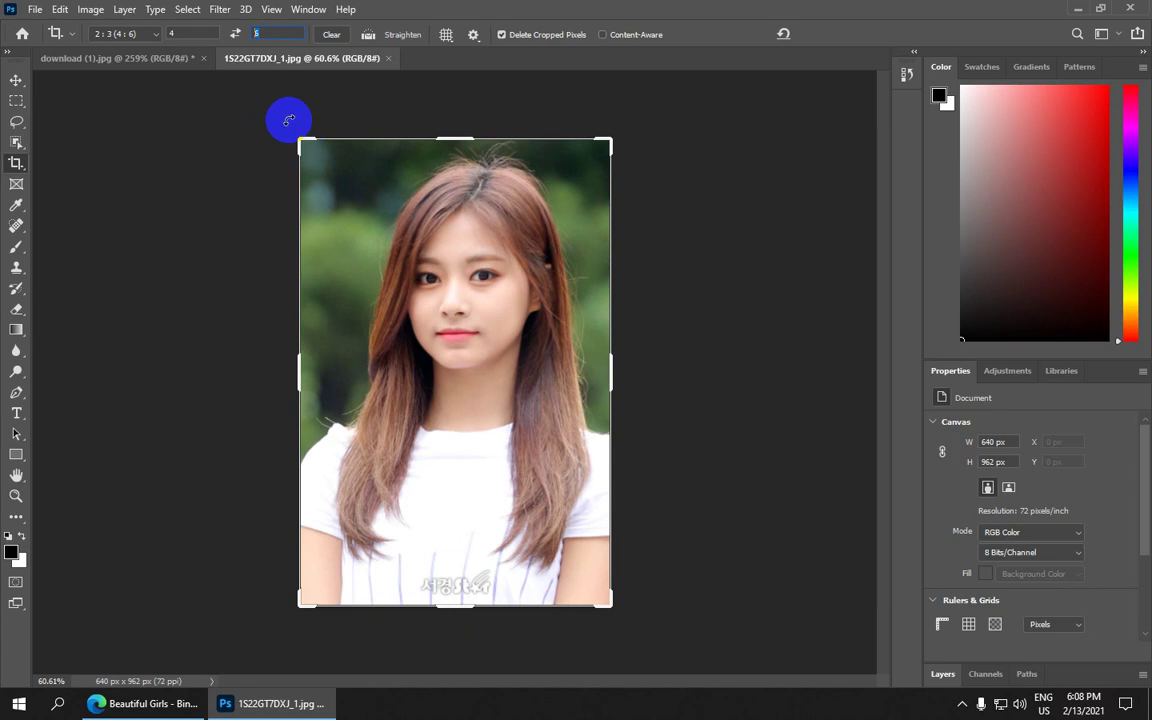
Draw a 2:3 crop box over the whole portrait and commit it at 640 × 960 px
key(Return)
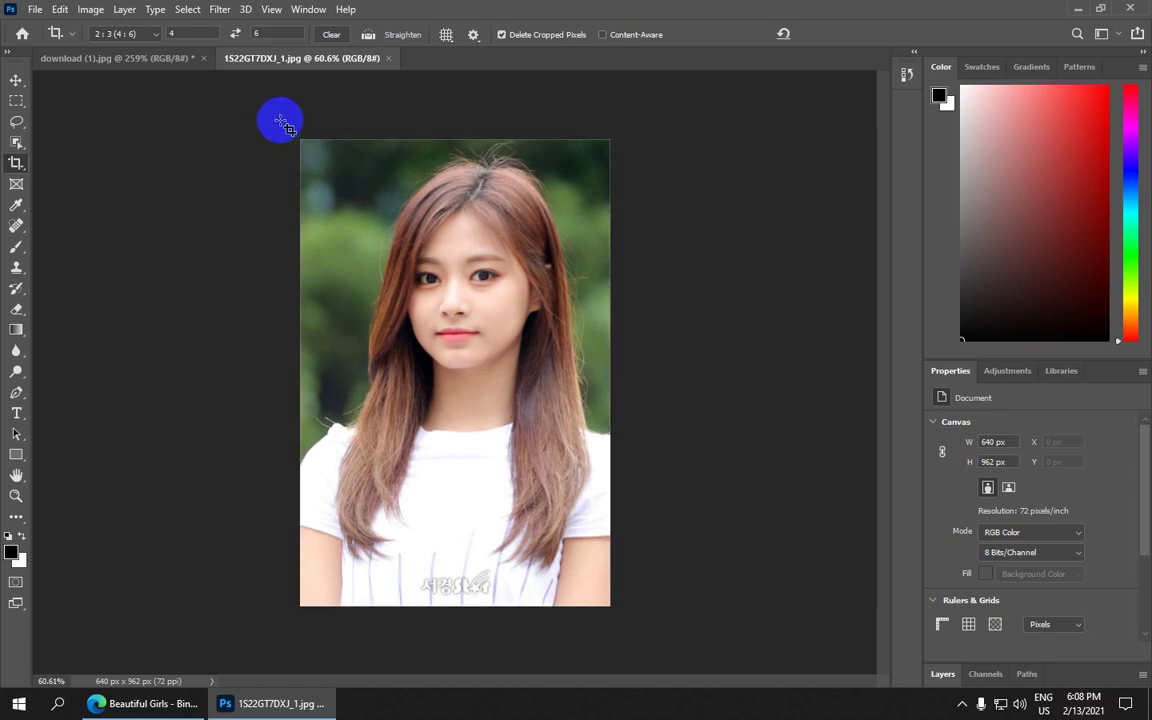
drag(275, 110, 848, 689)
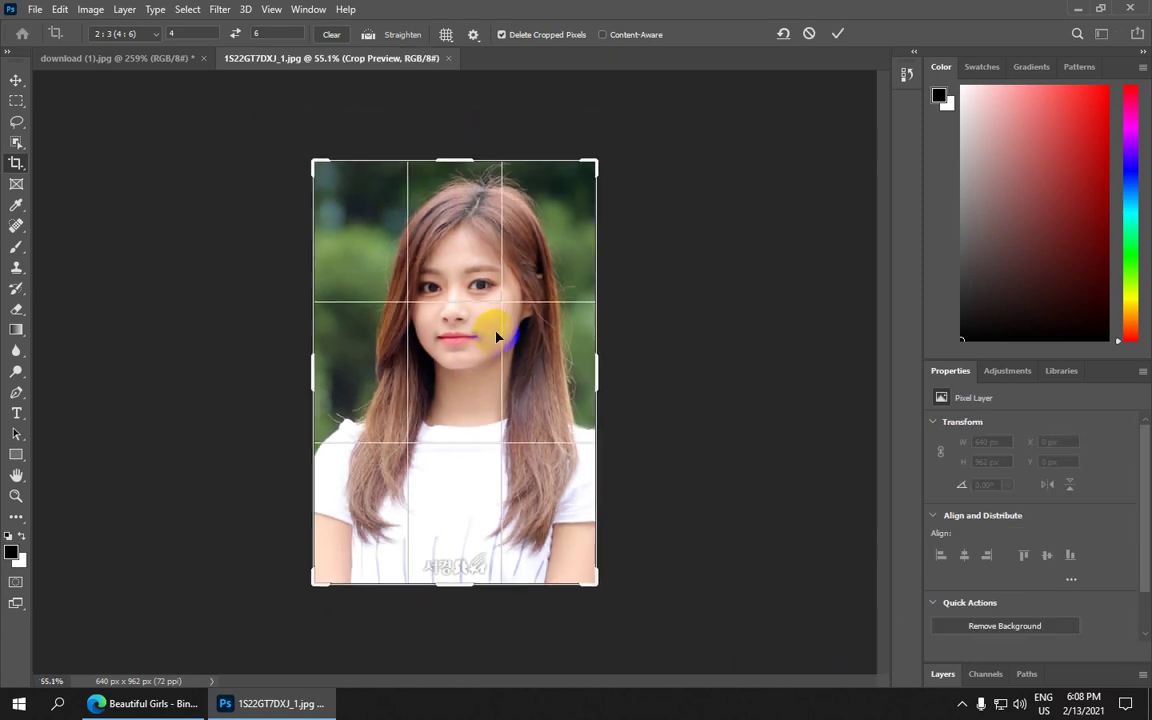
scroll(466, 352, up, 2)
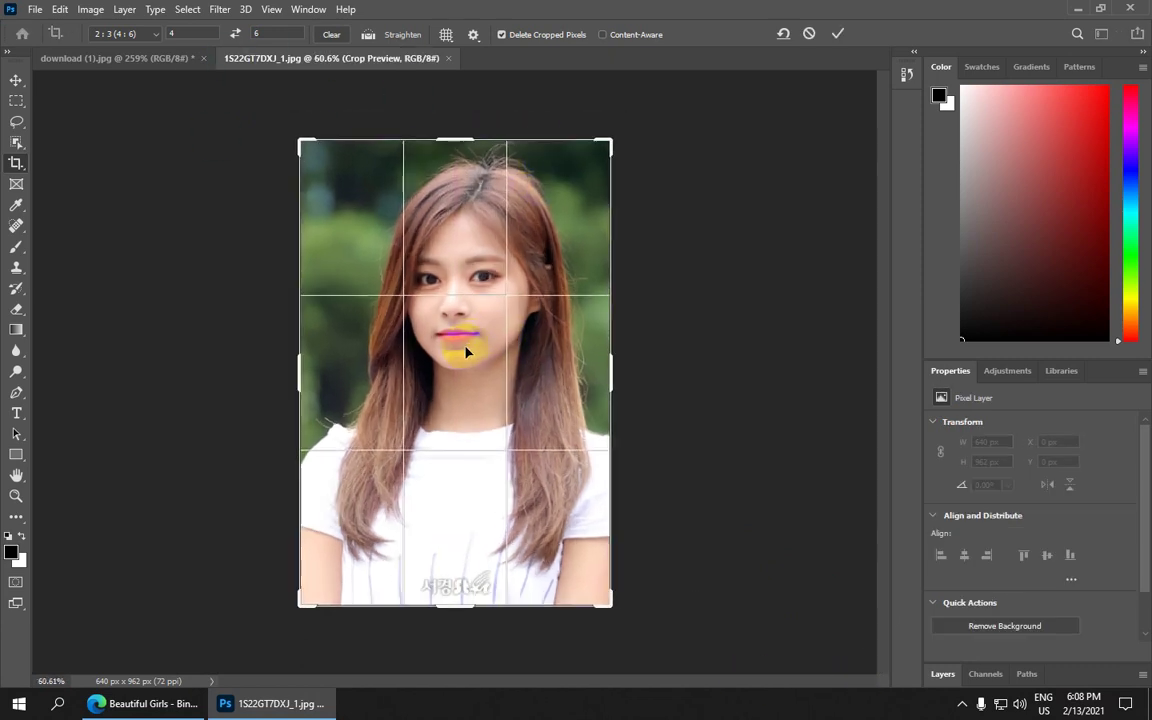
scroll(466, 352, down, 1)
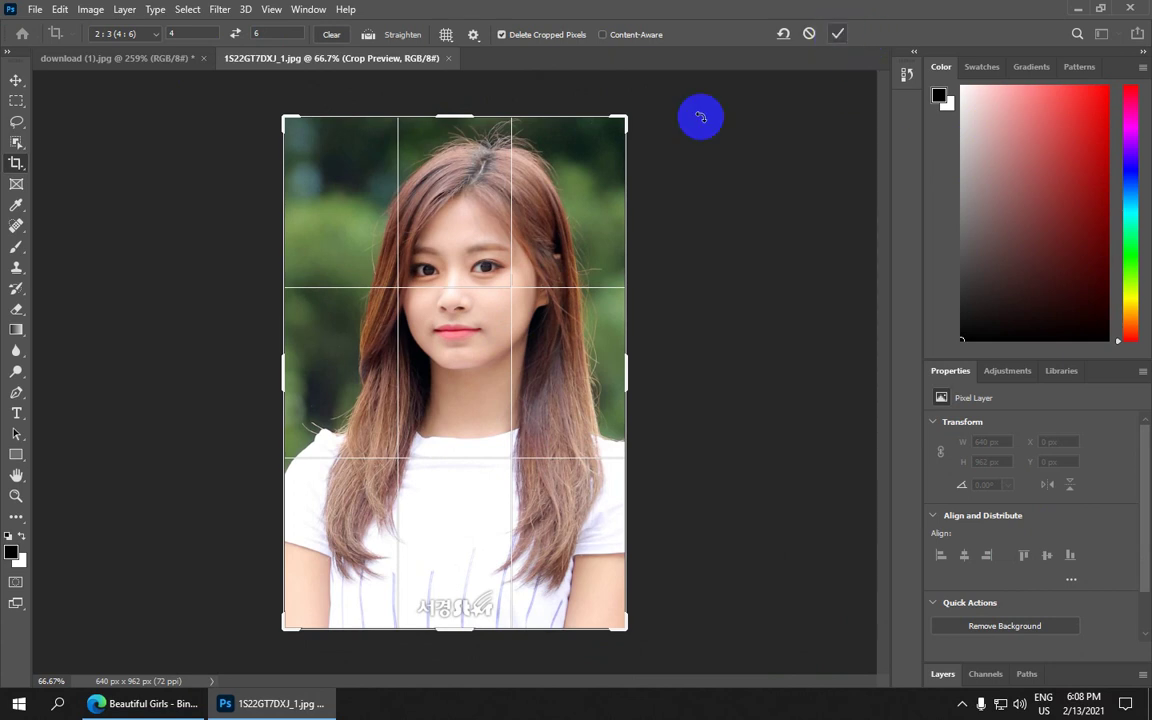
scroll(533, 234, up, 1)
scroll(533, 234, down, 1)
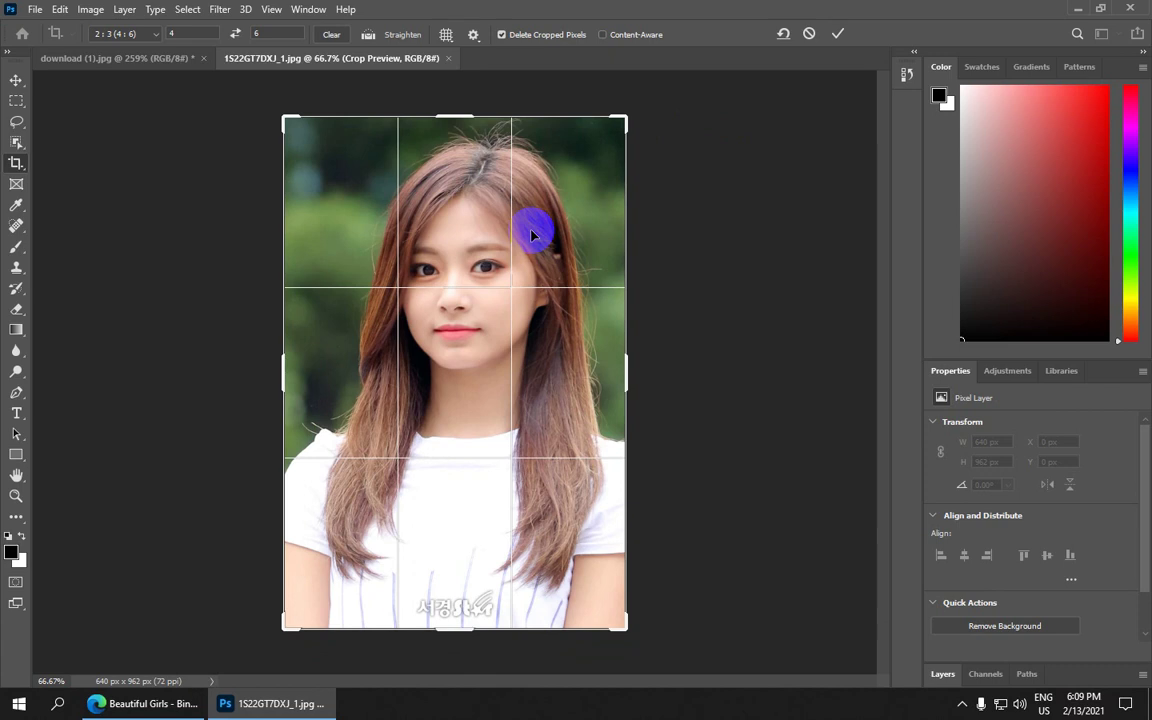
key(Return)
scroll(440, 245, down, 1)
scroll(447, 246, up, 1)
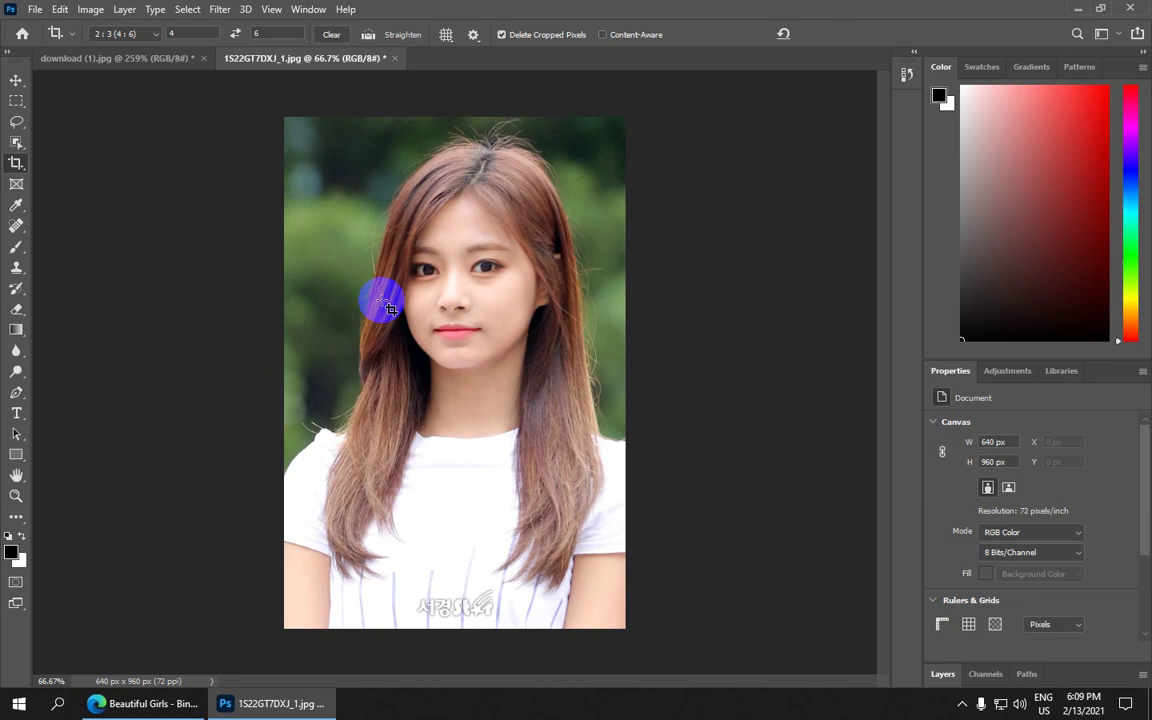
scroll(380, 300, down, 1)
scroll(476, 285, up, 1)
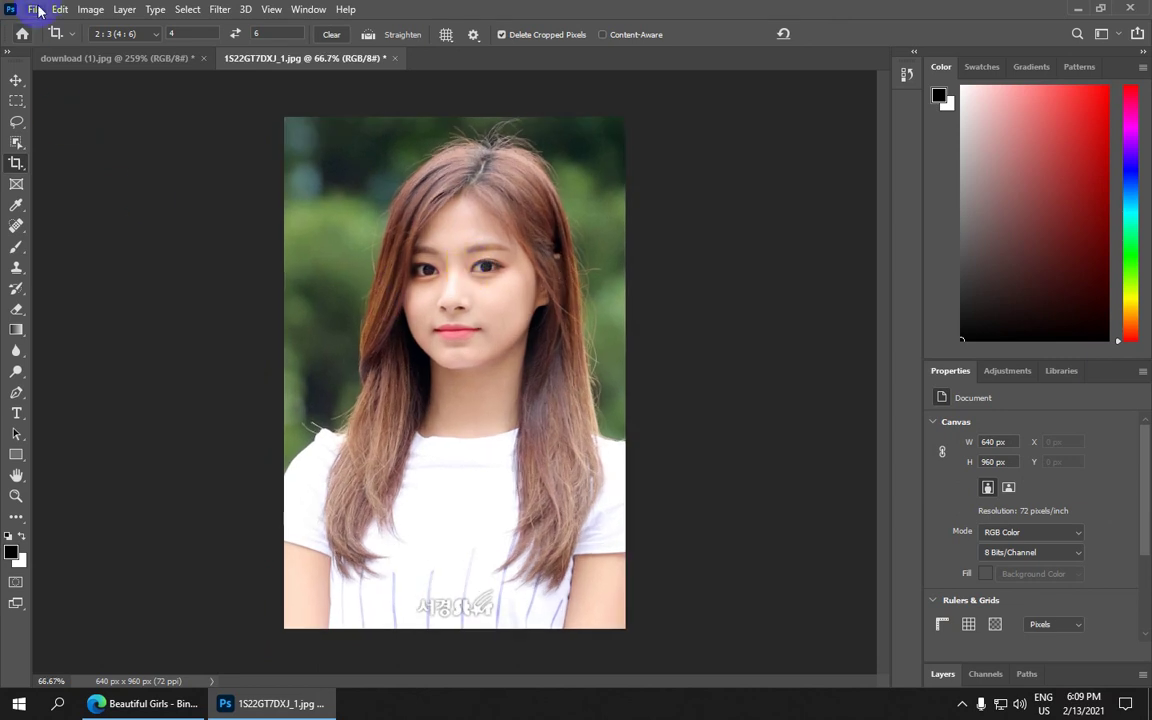
Close the Image Size dialog and apply the pending crop
click(89, 12)
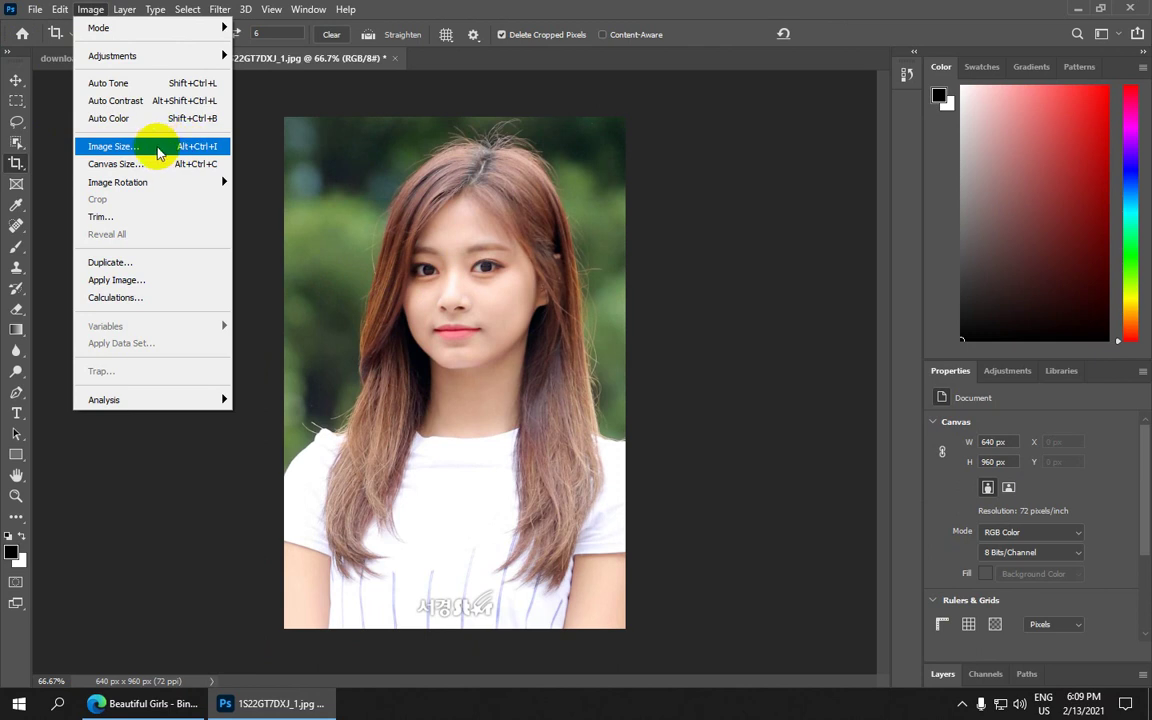
click(158, 152)
drag(630, 117, 736, 140)
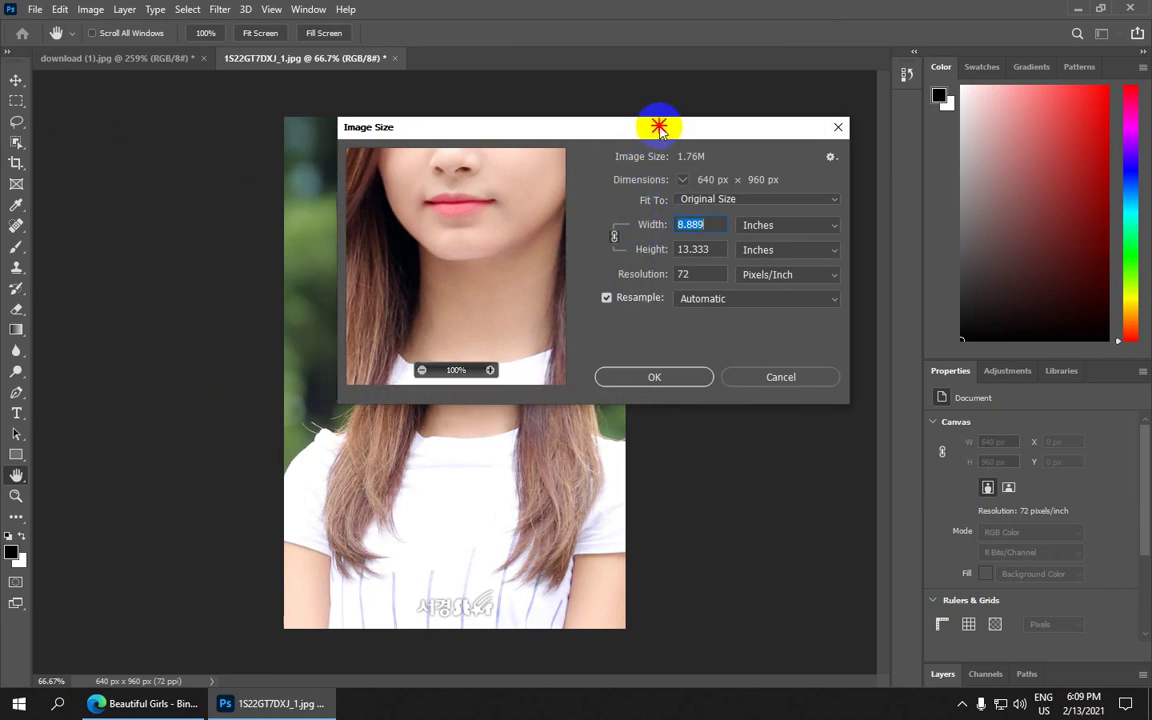
click(918, 143)
key(c)
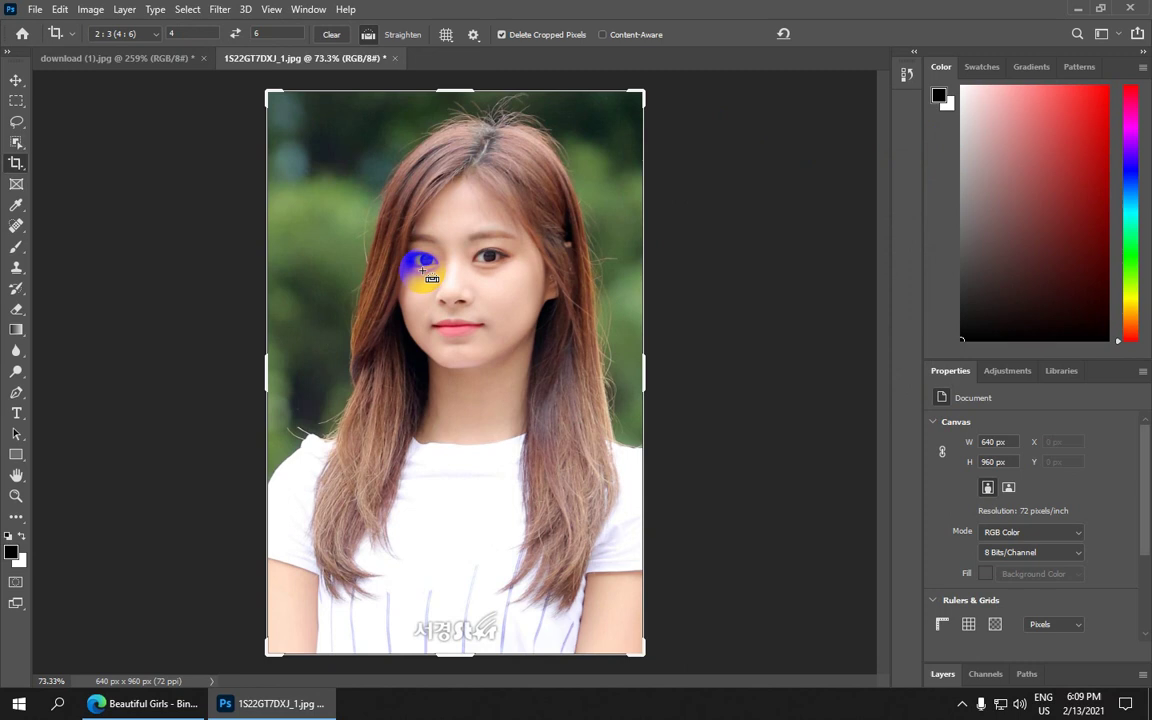
key(Return)
Resize the portrait to 4 × 6 inches at 72 ppi (288 × 432 px)
key(ctrl+alt+i)
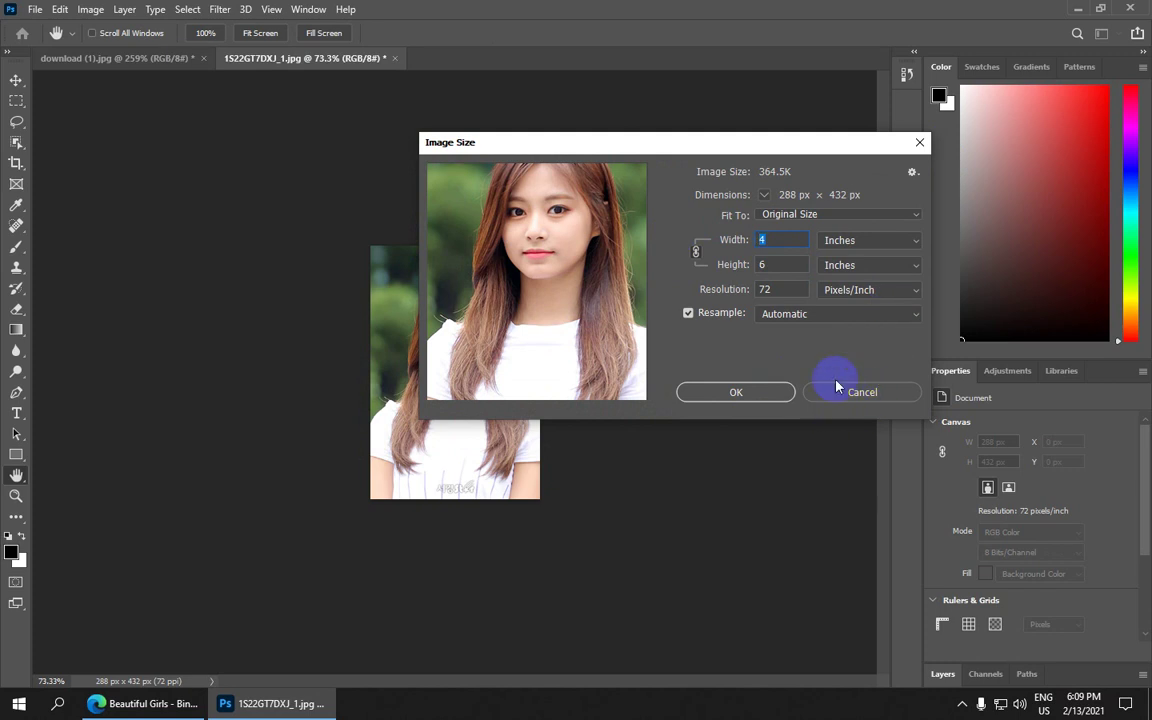
click(748, 392)
key(c)
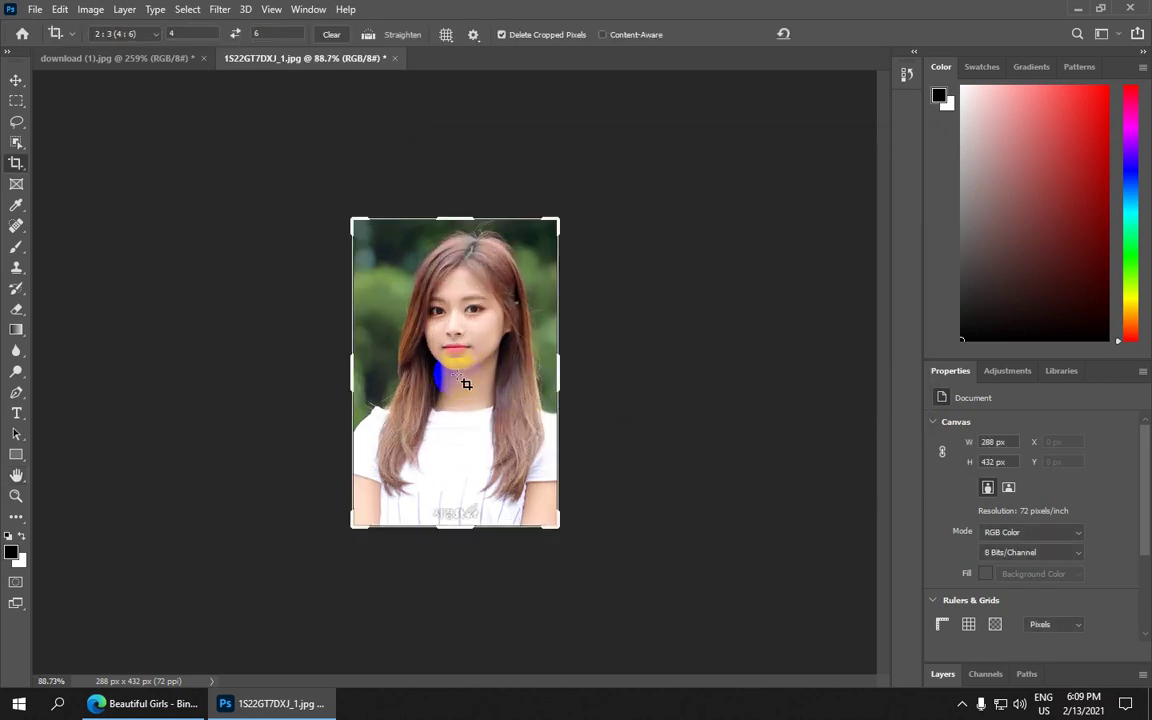
scroll(476, 210, up, 2)
scroll(476, 195, down, 1)
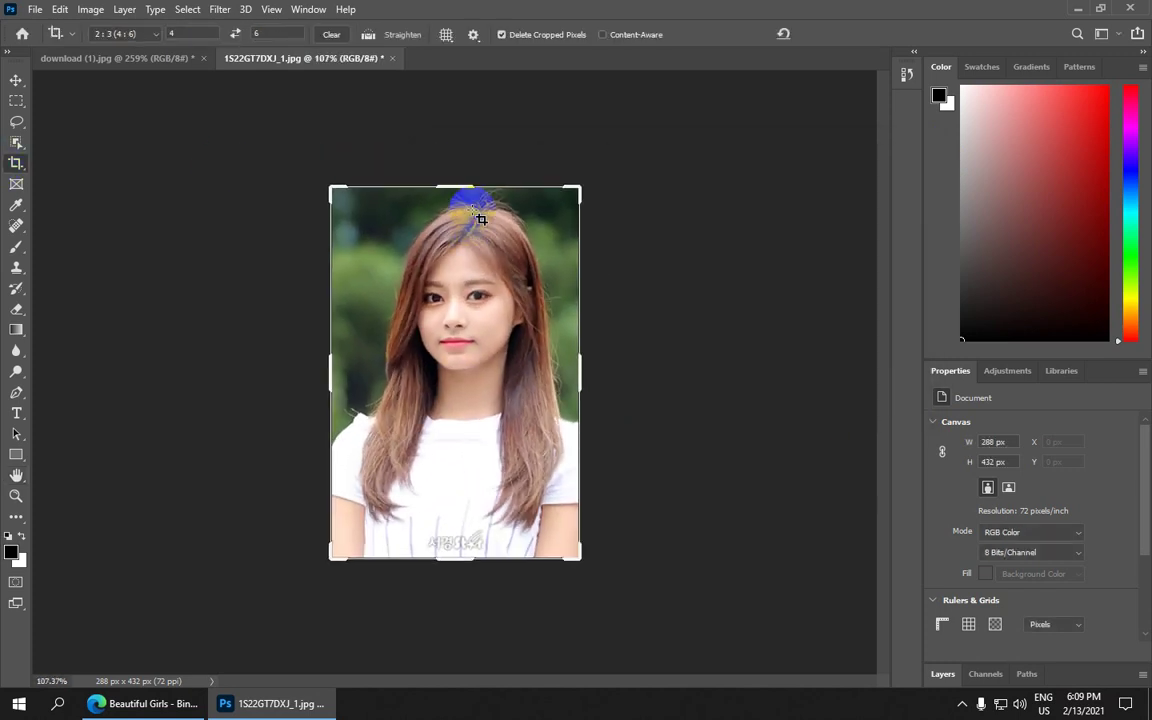
right_click(16, 163)
click(116, 128)
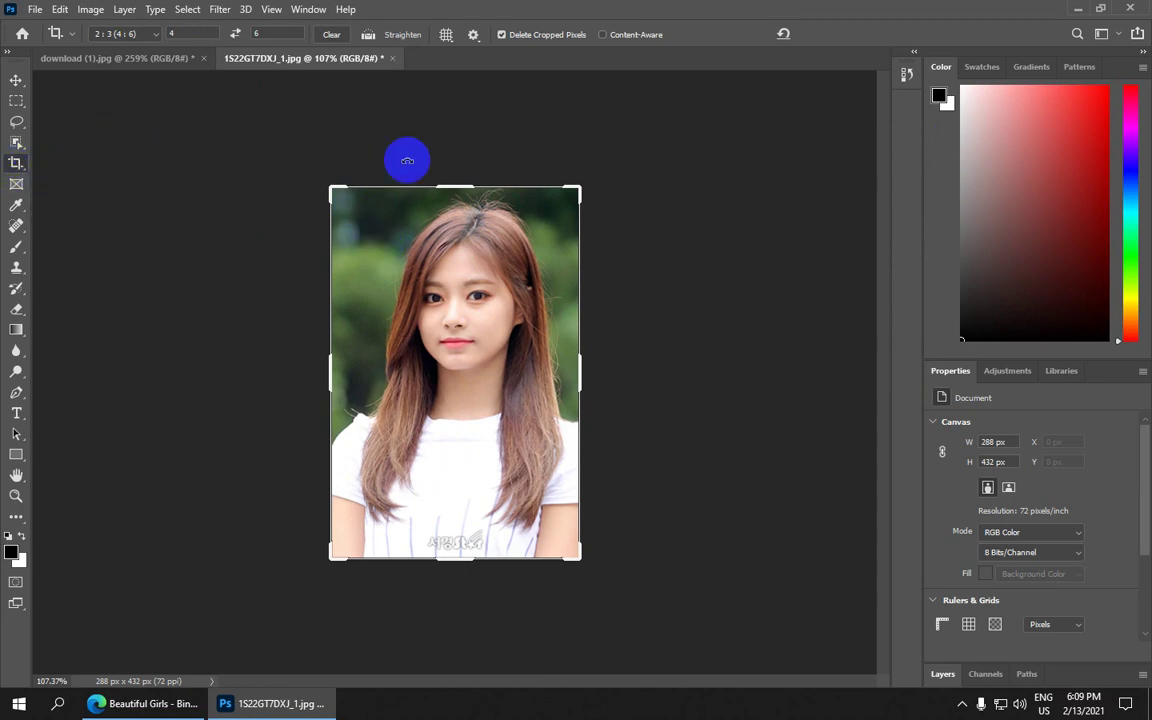
right_click(16, 163)
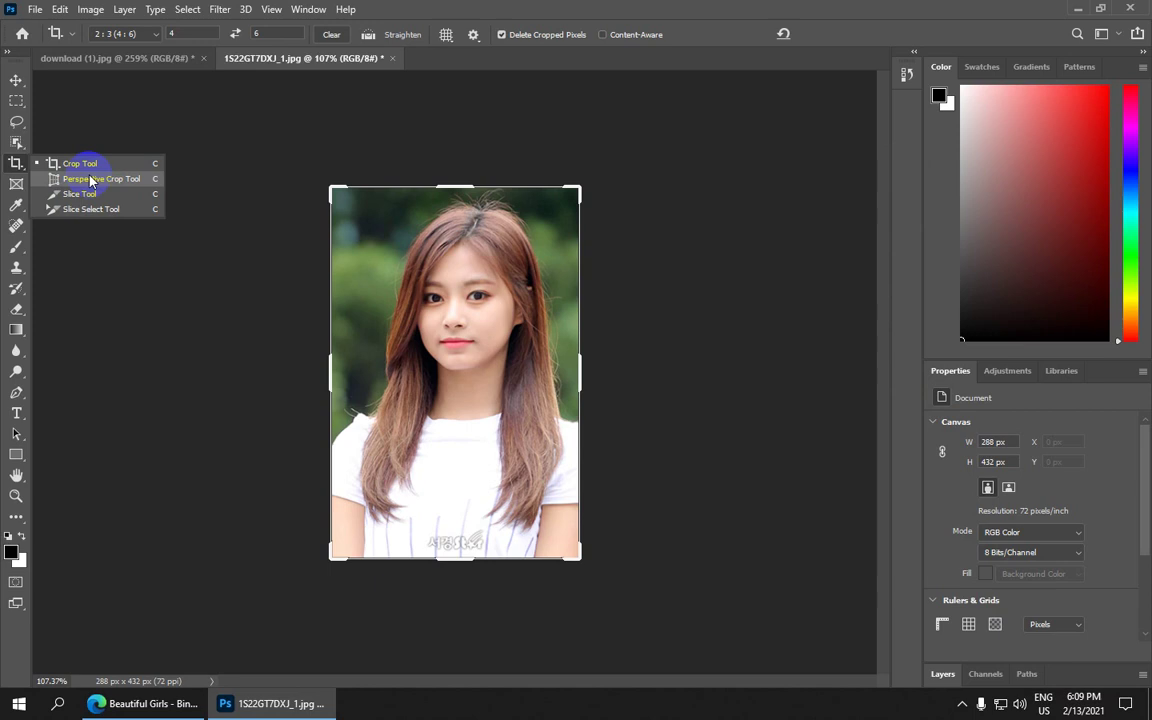